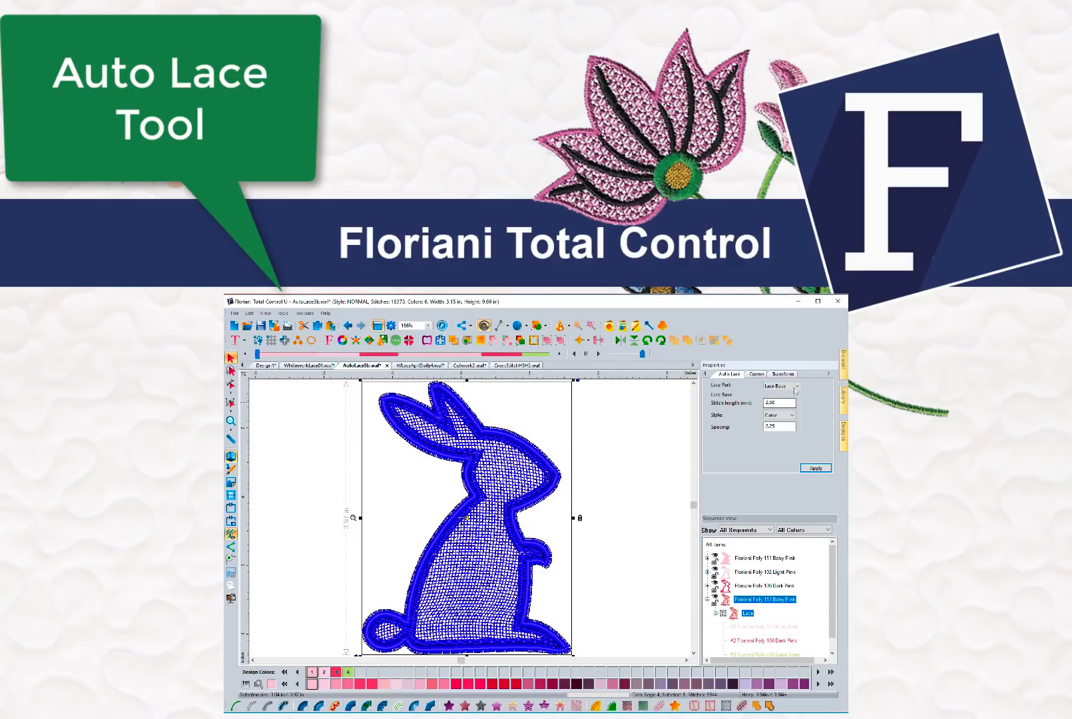
click(806, 470)
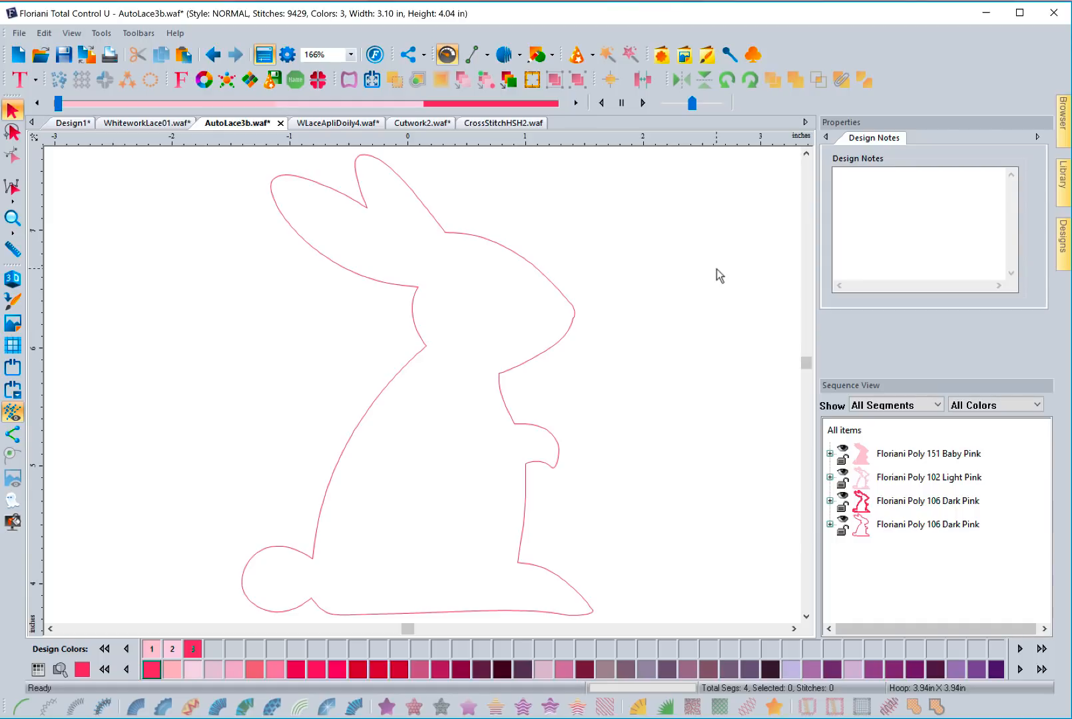
click(578, 318)
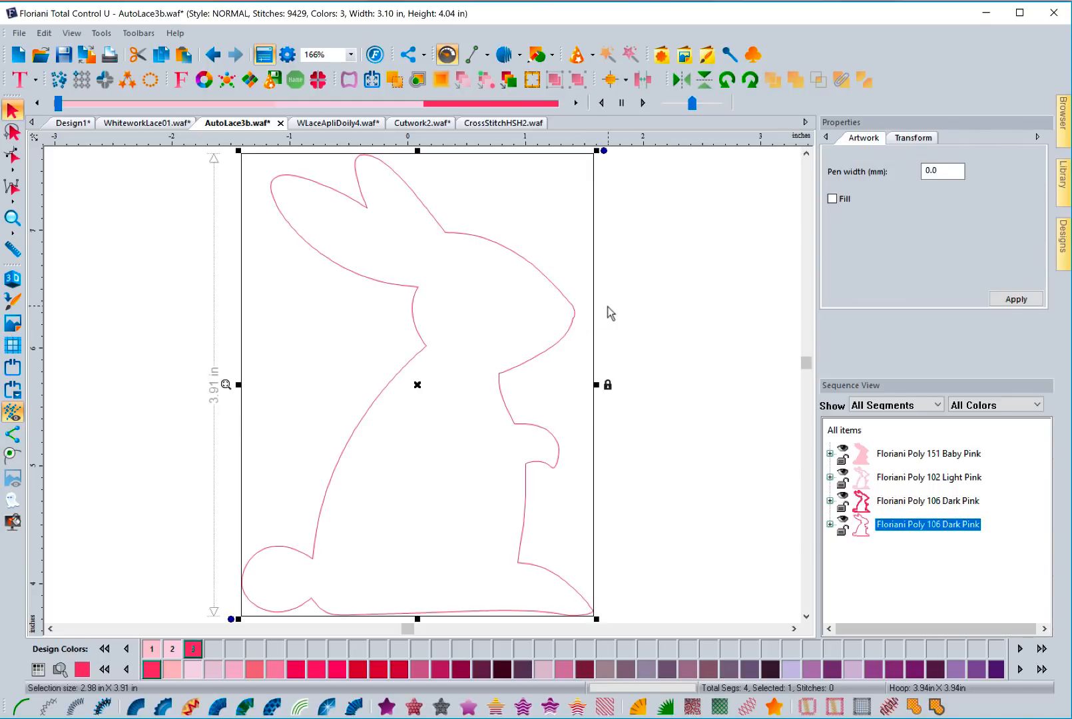
click(607, 307)
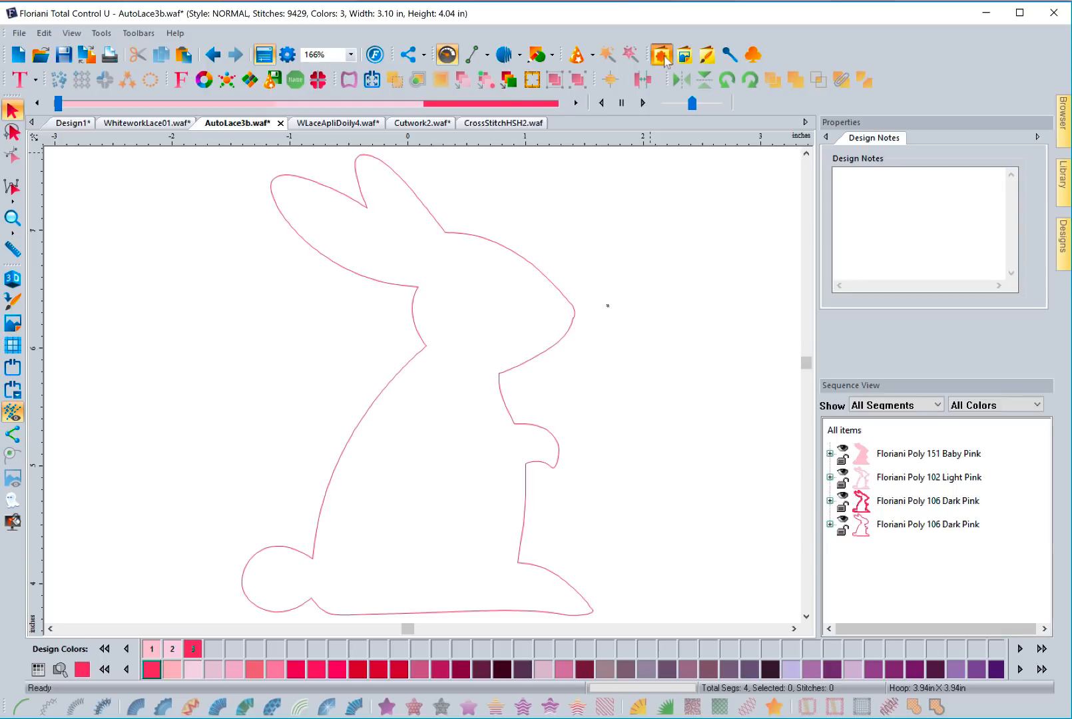
- Browse the Easy Art and Custom Shapes folders of the custom shape library, then close it
click(663, 57)
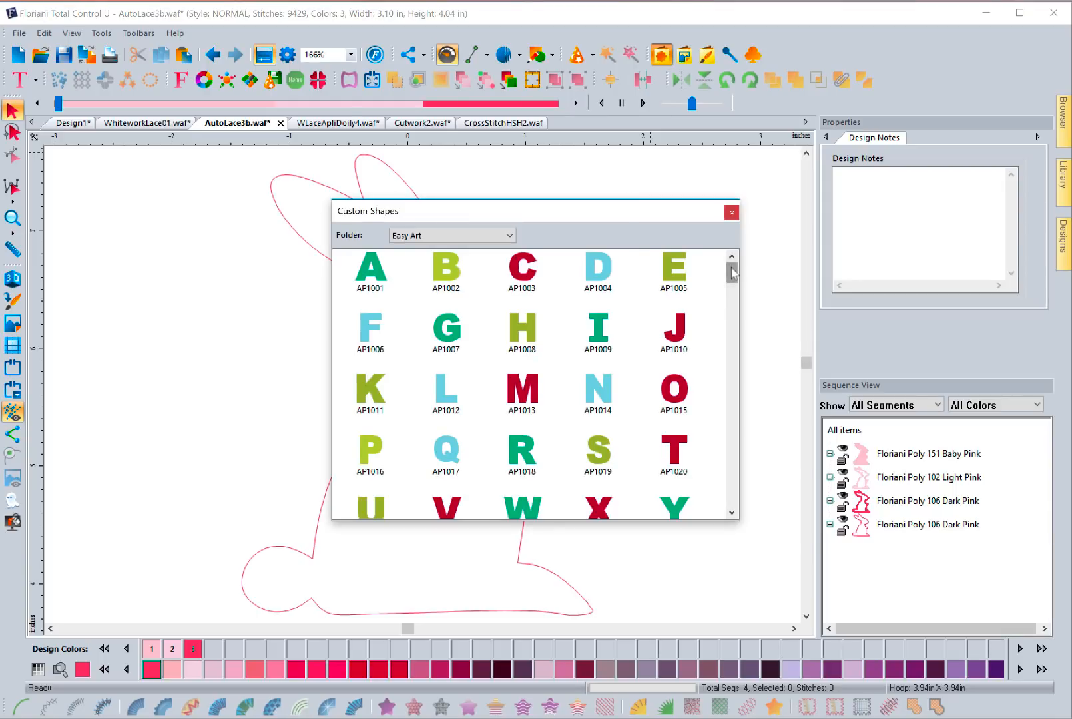
drag(733, 272, 732, 354)
click(490, 237)
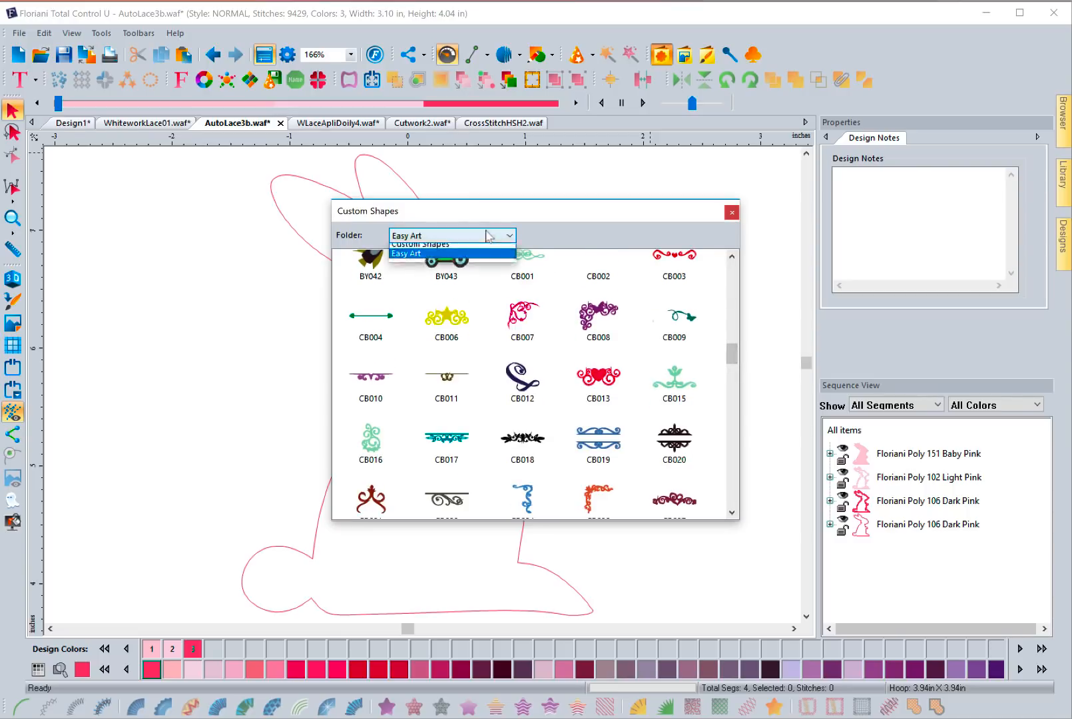
click(461, 246)
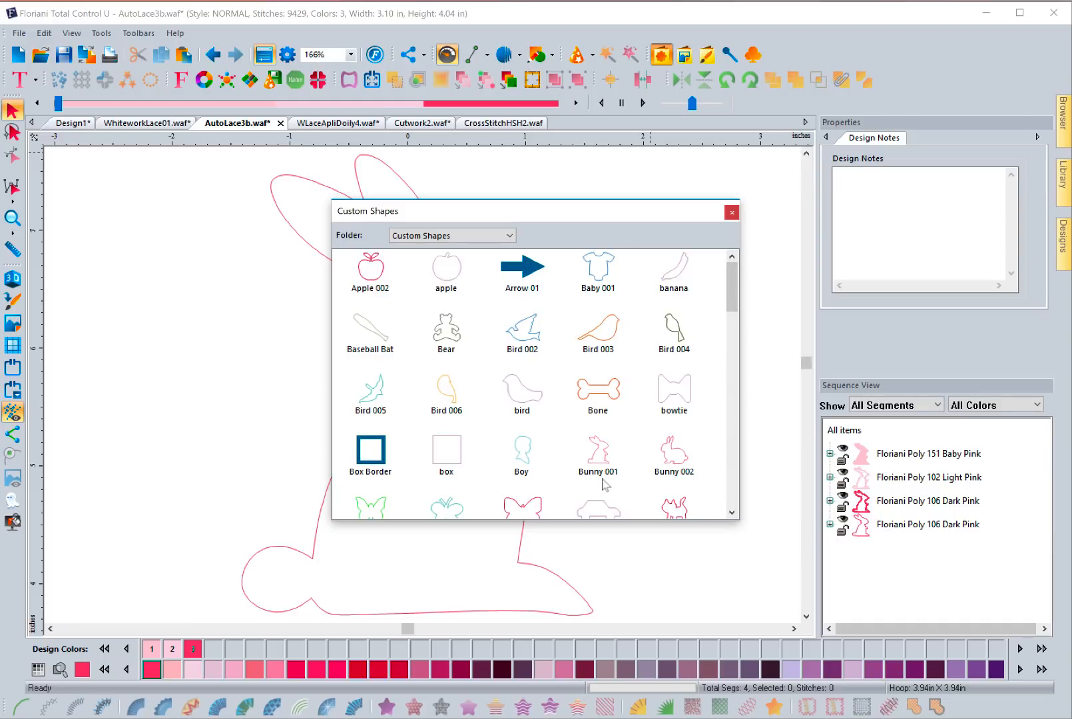
click(732, 213)
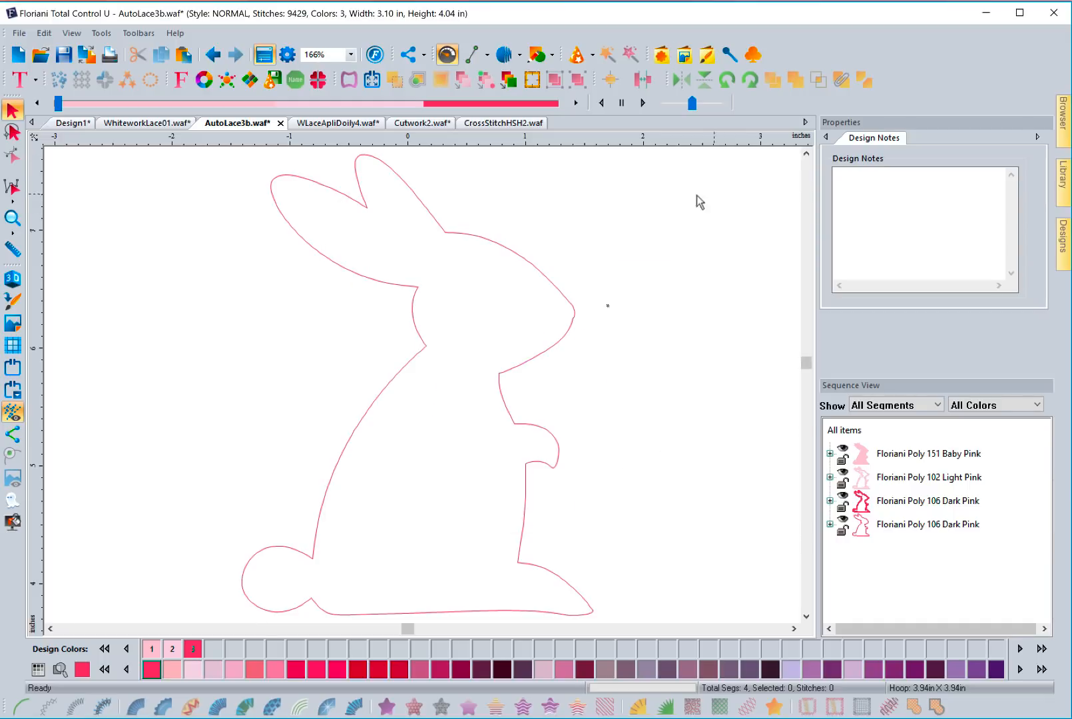
- Convert the rabbit outline artwork into an Auto Lace design and show the stitches in 3D
click(573, 316)
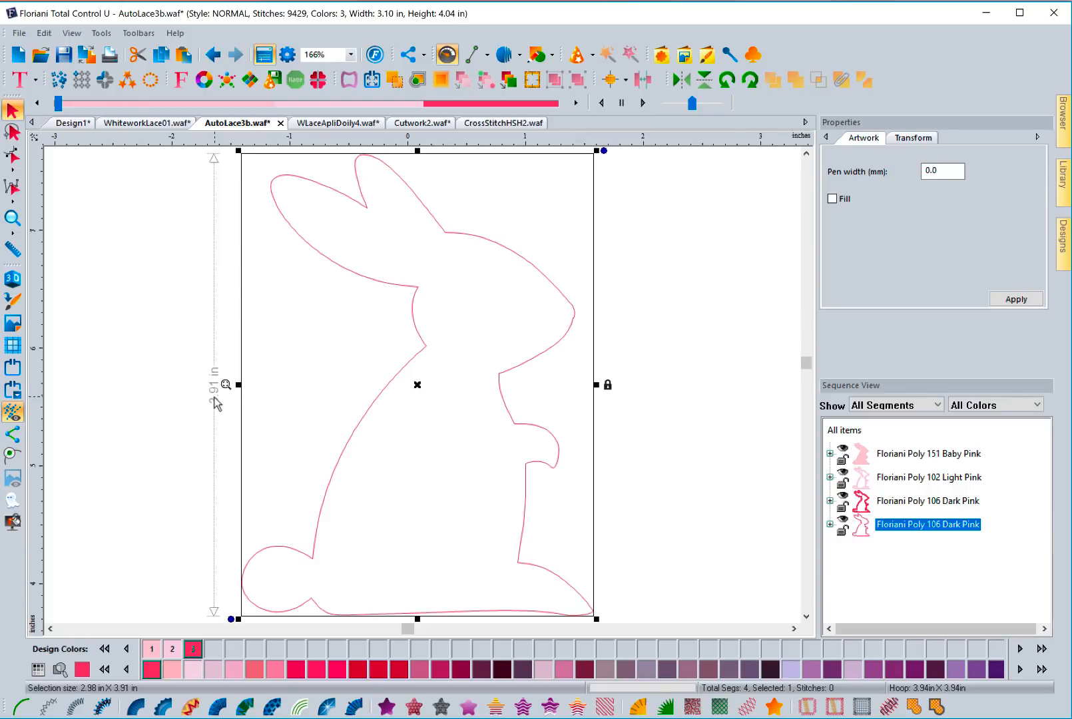
click(680, 381)
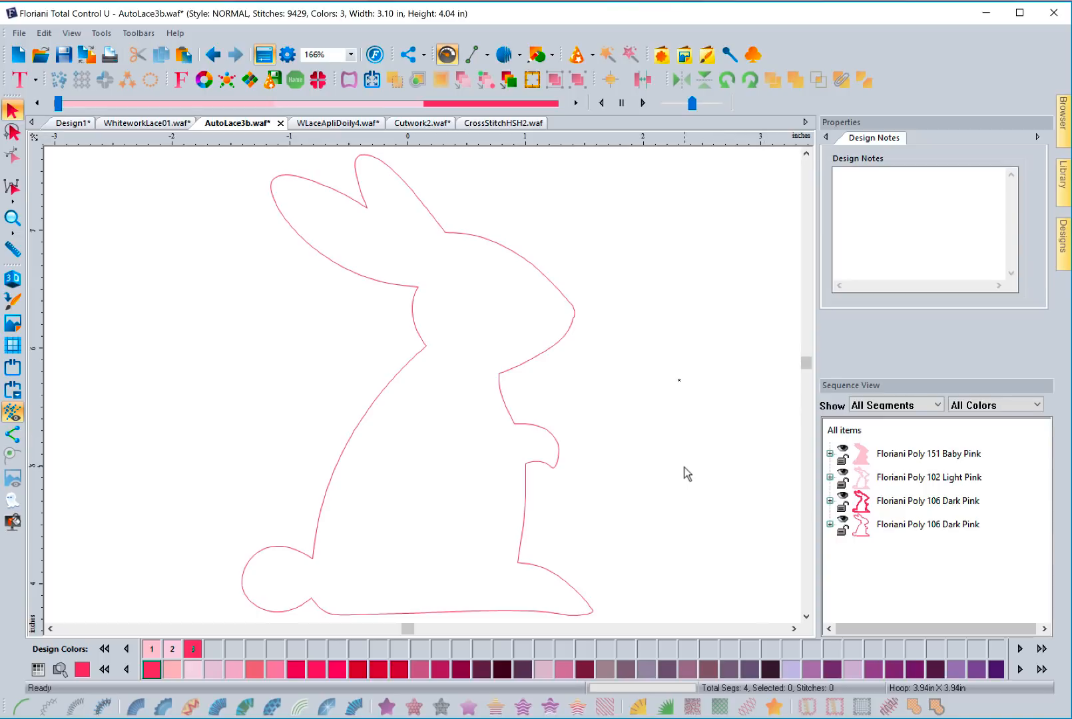
click(920, 525)
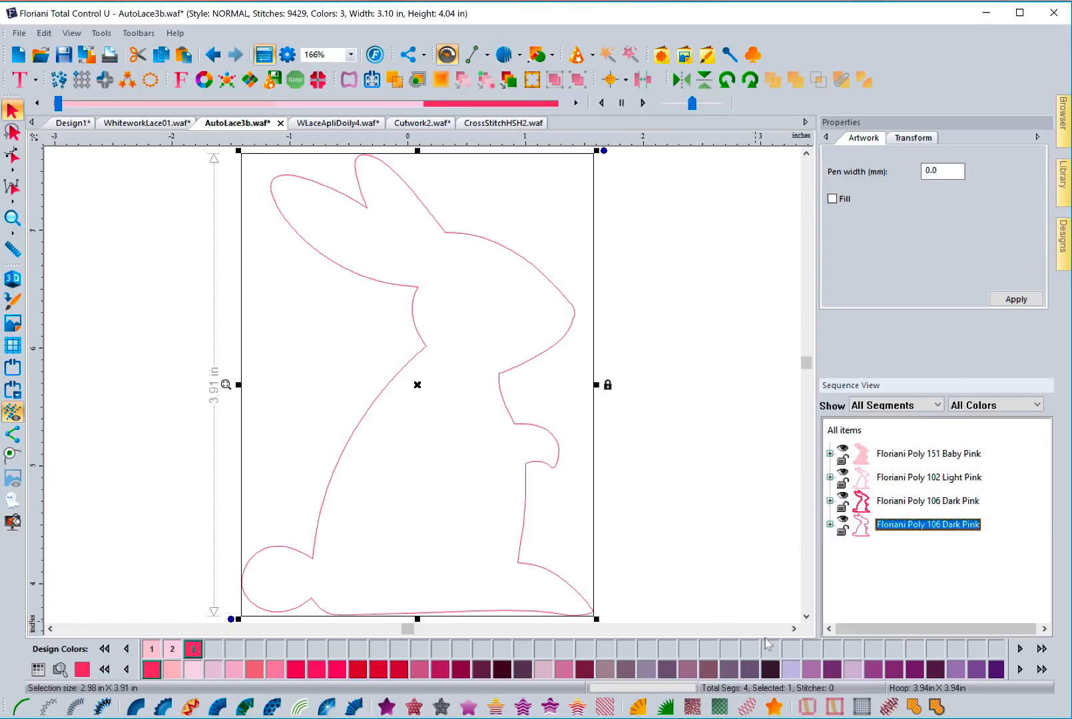
click(863, 709)
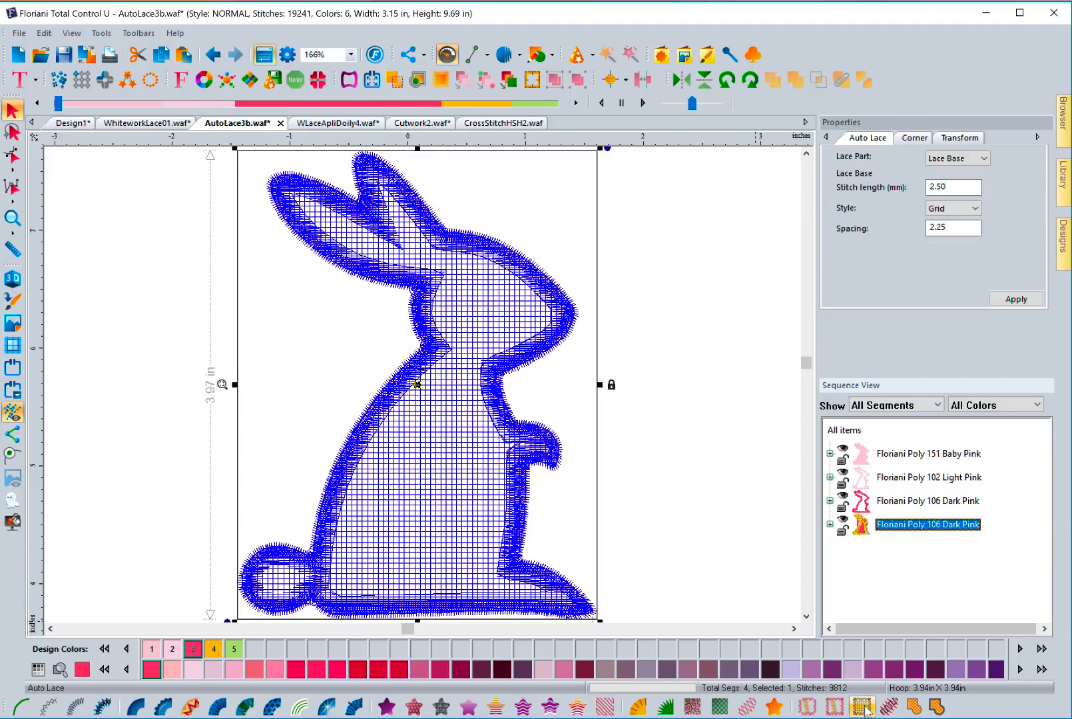
click(700, 443)
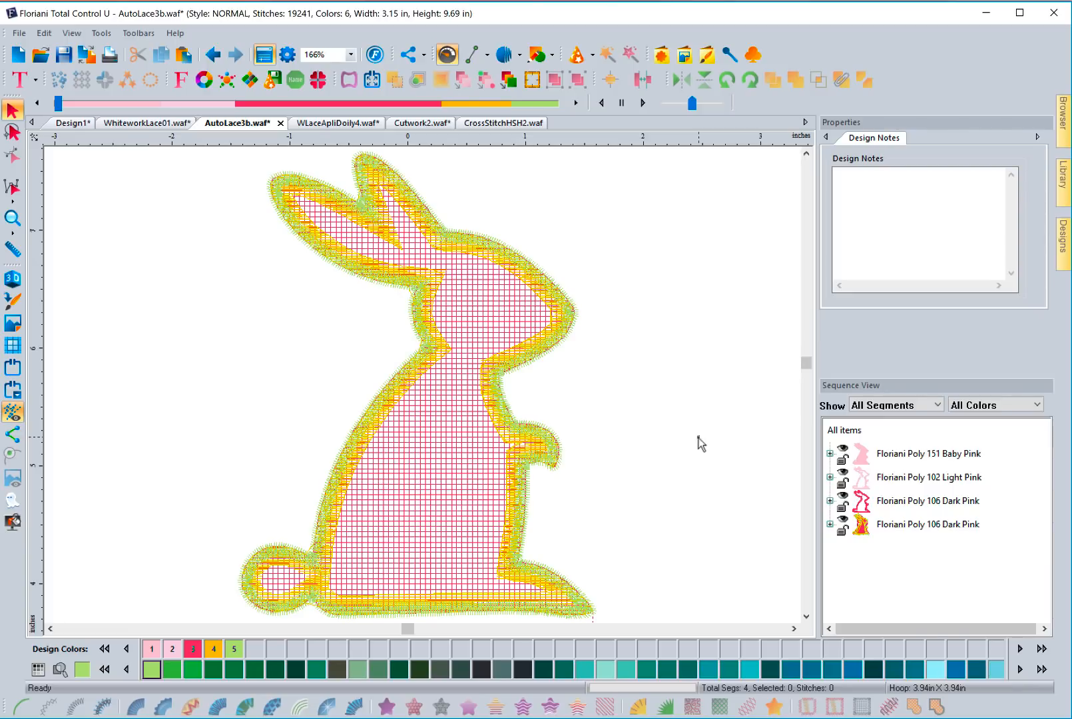
click(20, 281)
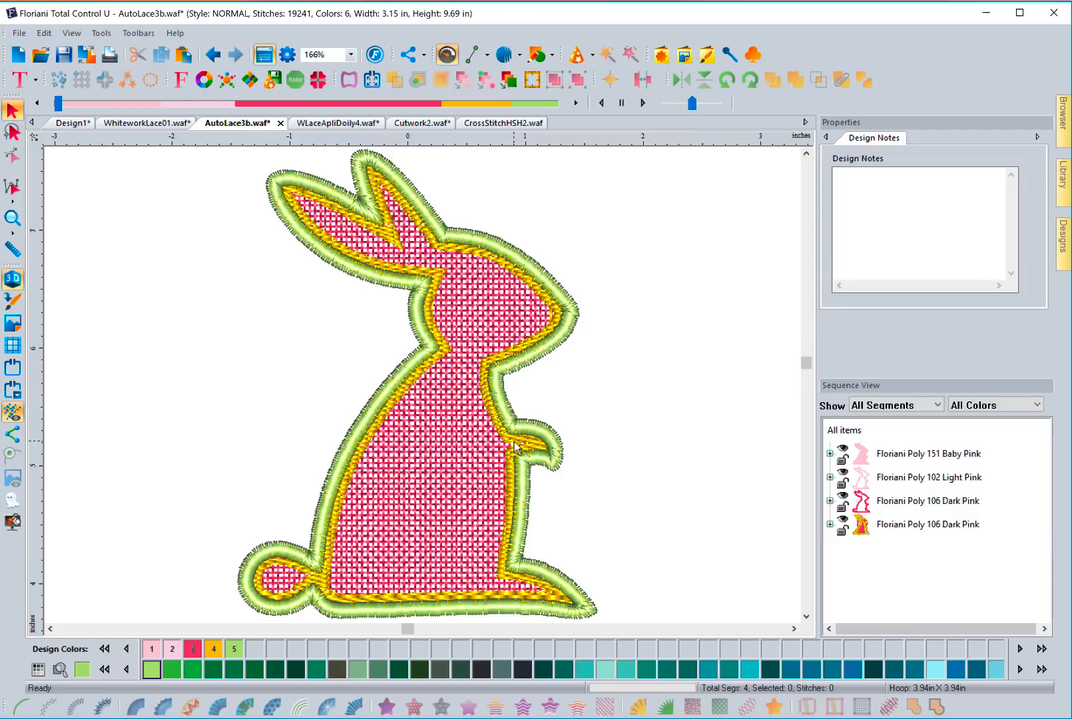
- Undo the rabbit's Auto Lace conversion, reapply Auto Lace to the outline, and deselect it
click(213, 55)
click(383, 278)
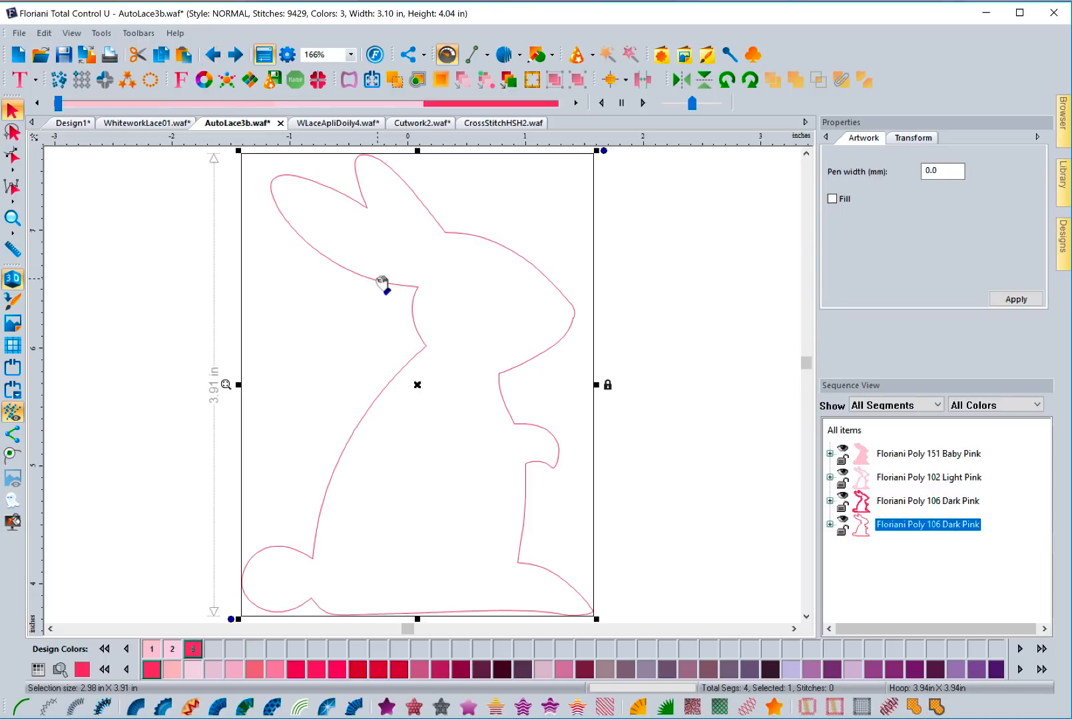
click(860, 706)
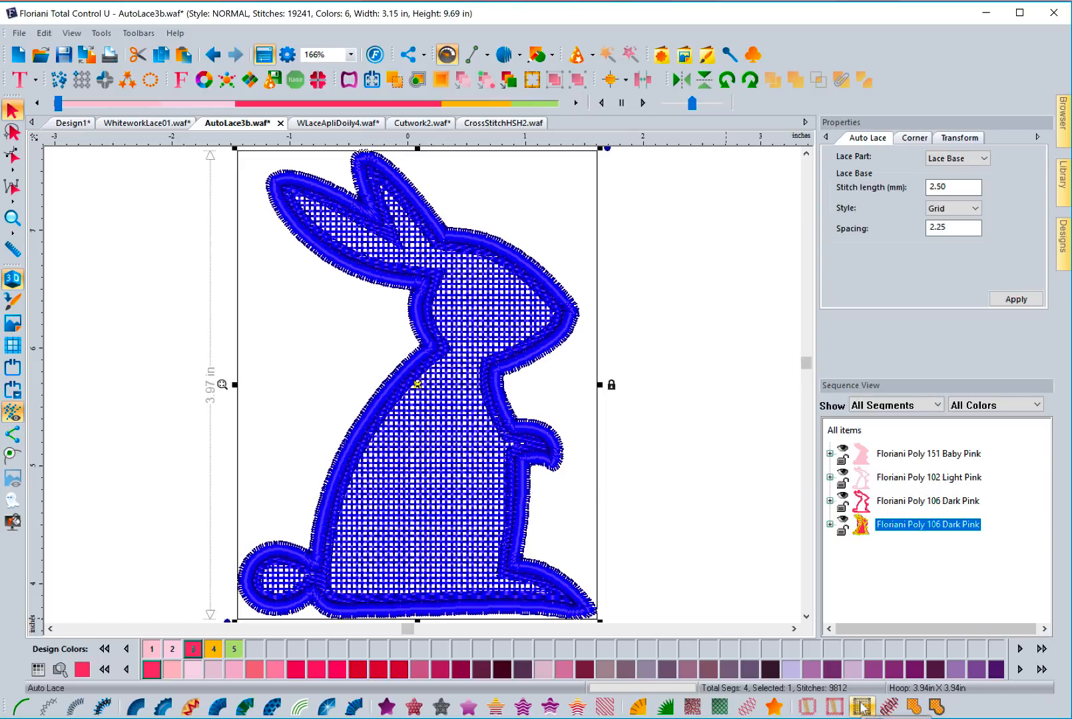
click(681, 488)
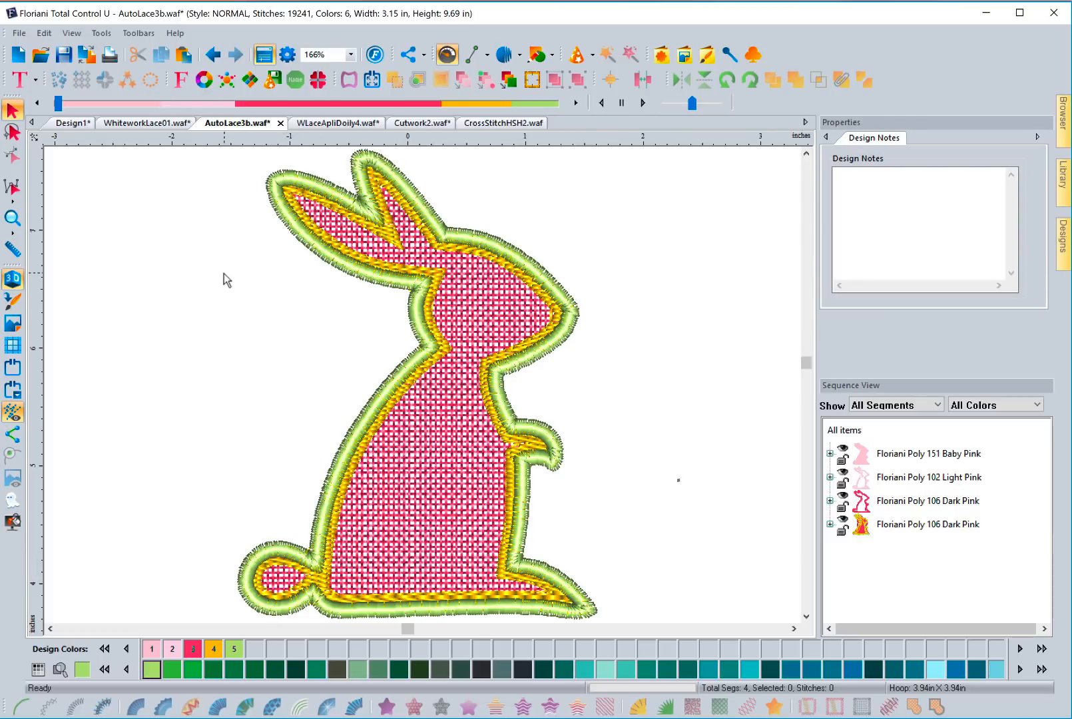
- Simulate sewing the rabbit's lace base, starting at the first lace color and skipping ahead through the grid stitching
drag(58, 104, 298, 106)
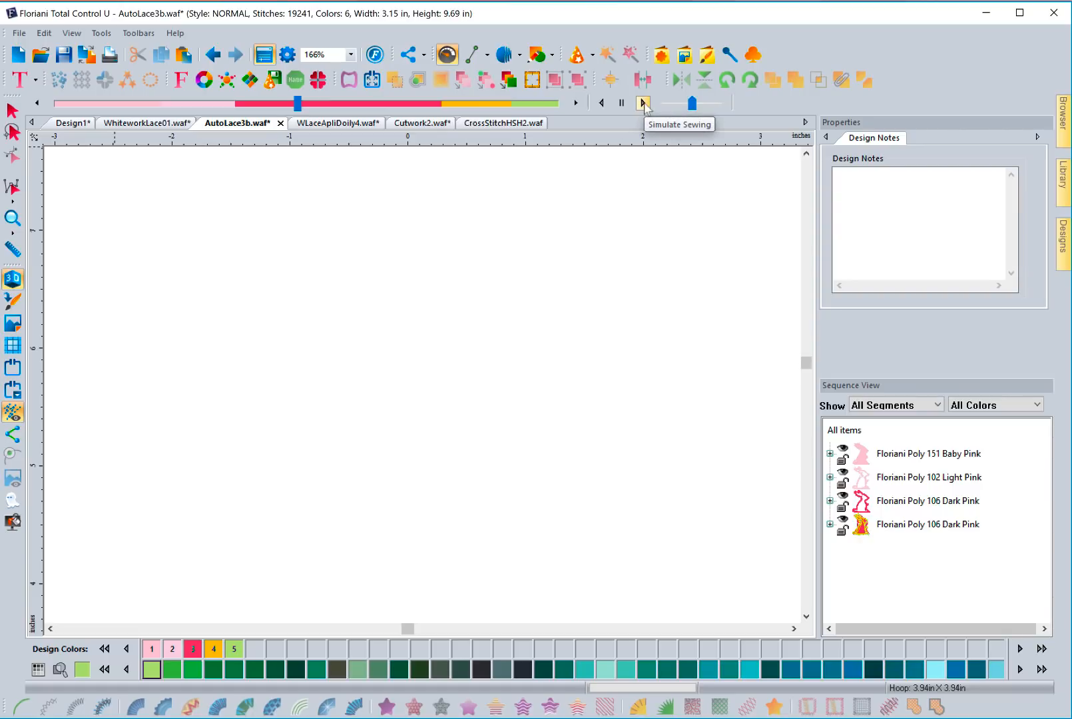
click(644, 104)
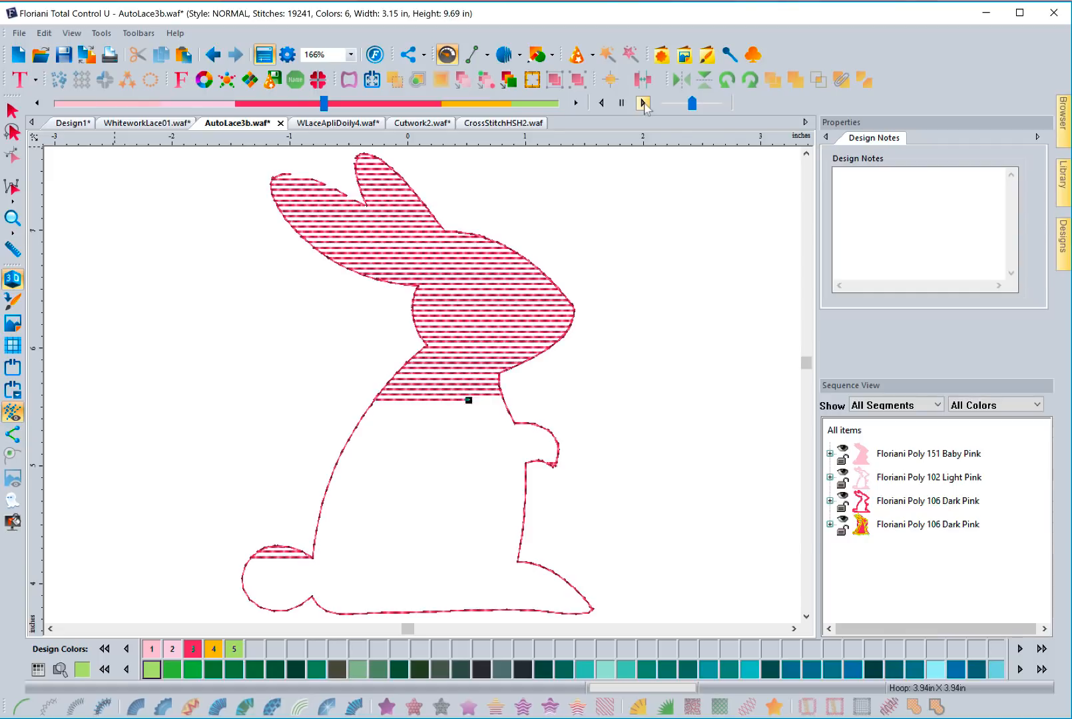
drag(326, 105, 398, 132)
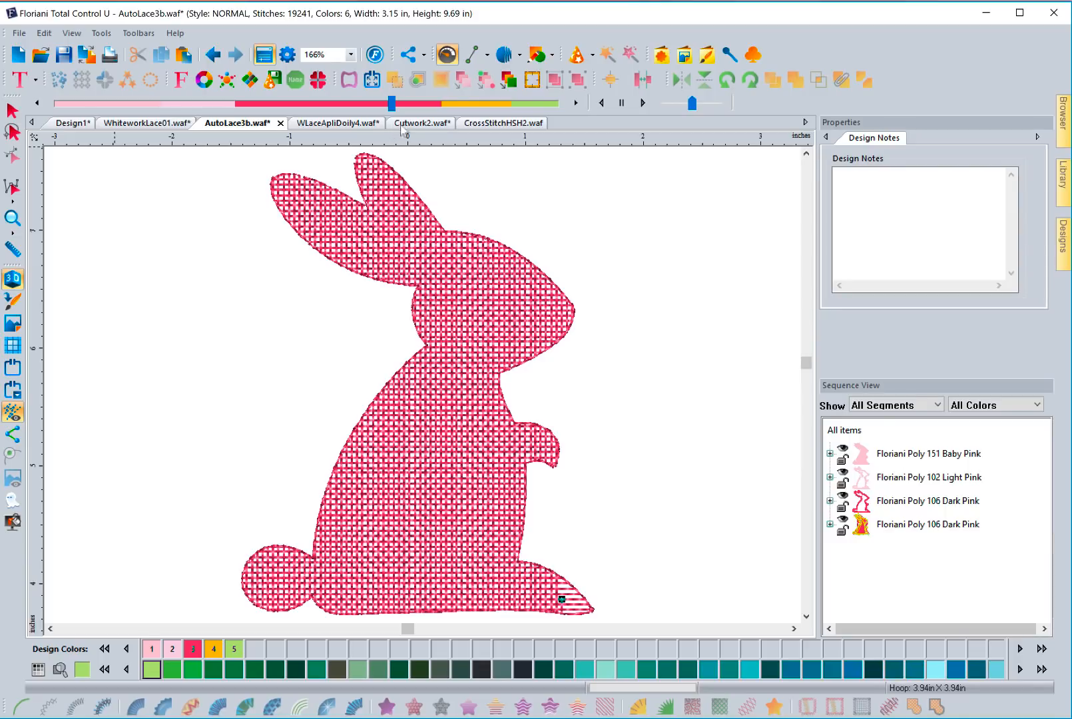
click(643, 104)
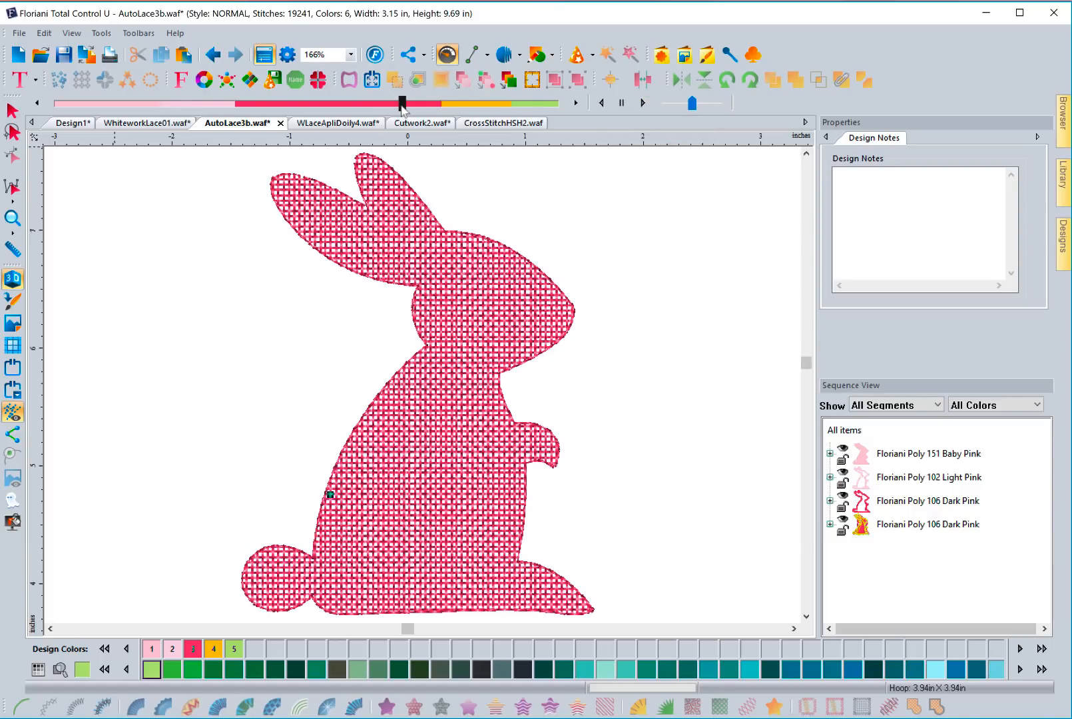
- Simulate sewing the lace's two border layers at a faster speed, skipping ahead to the final green edge
drag(404, 108, 440, 112)
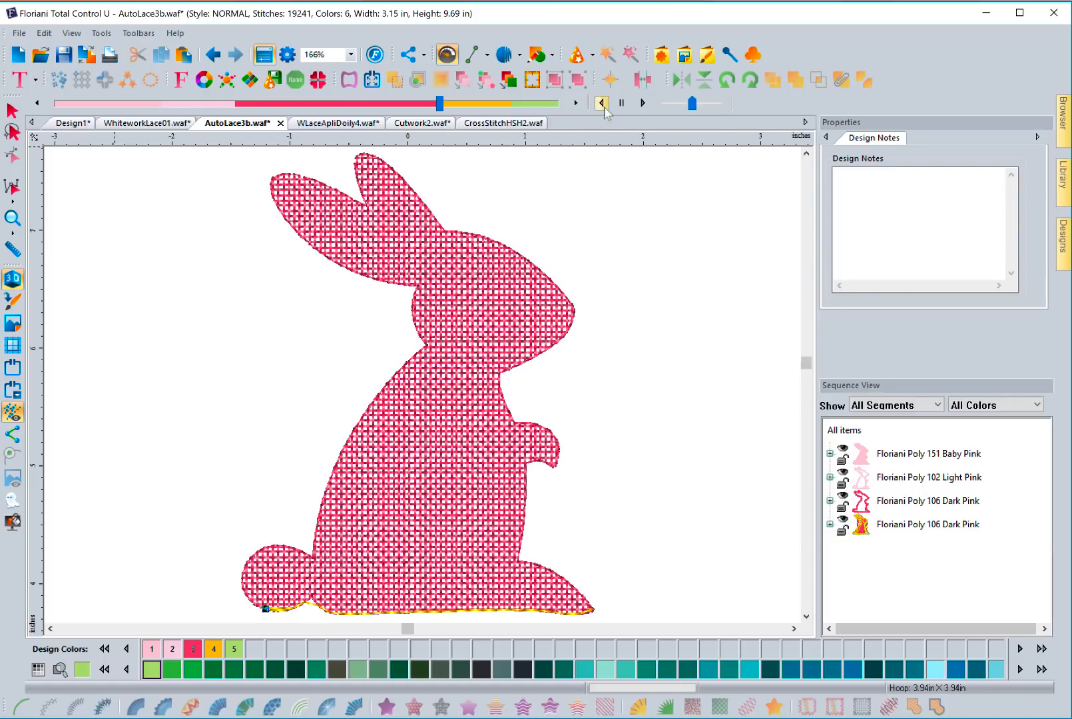
click(641, 105)
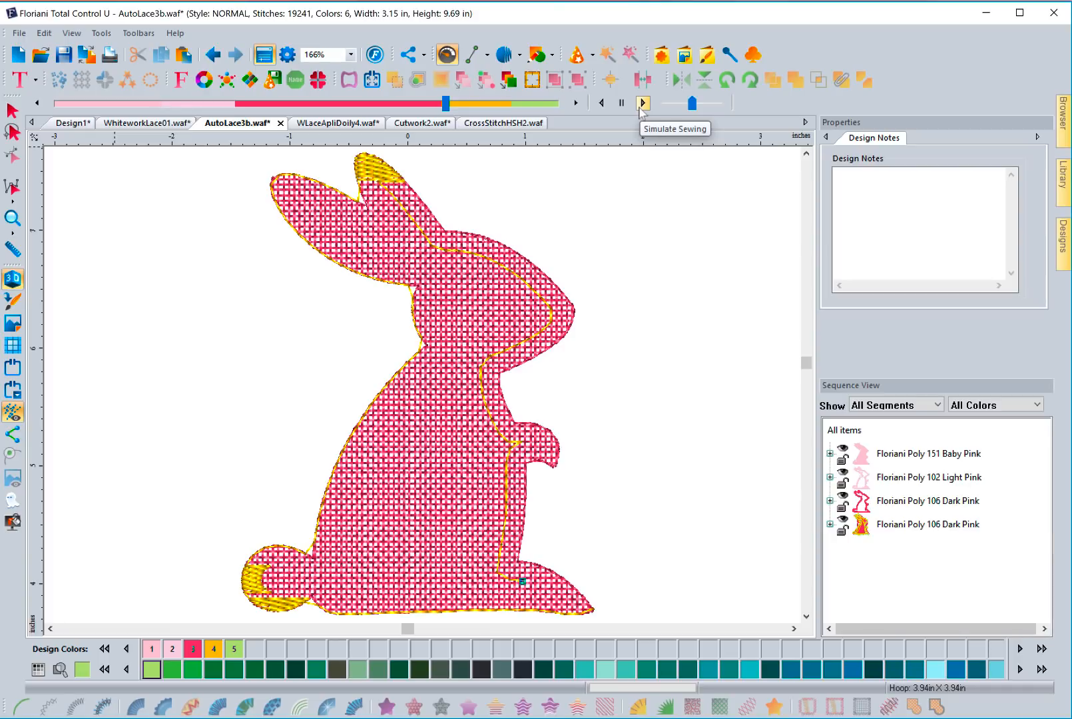
drag(693, 104, 715, 108)
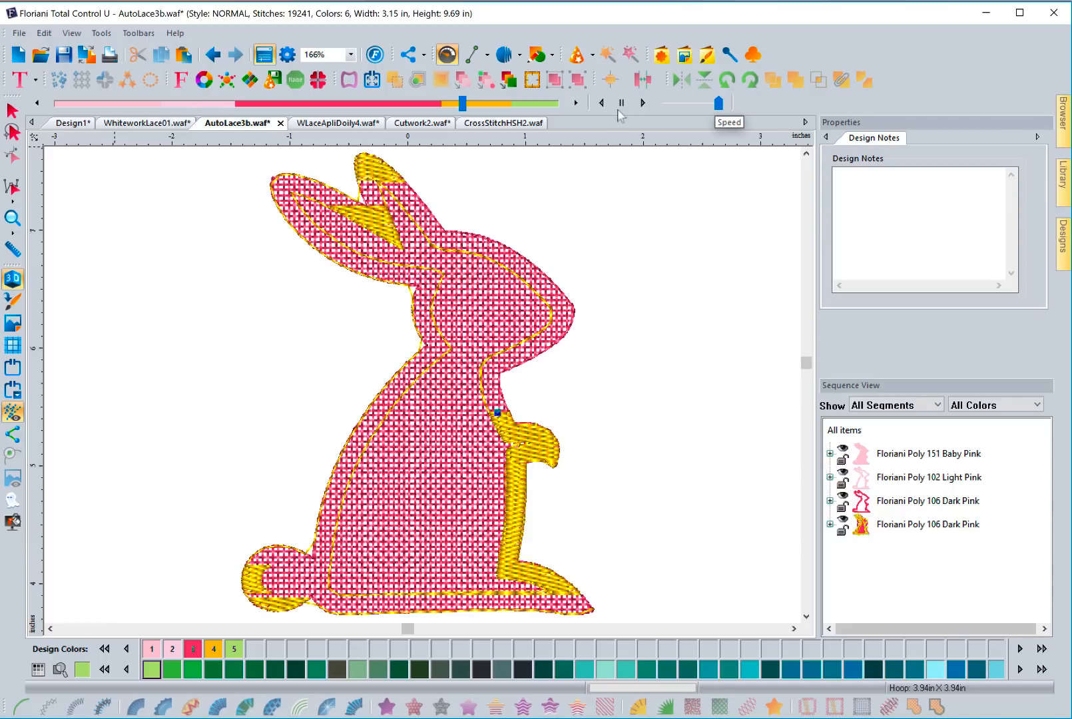
drag(471, 109, 510, 131)
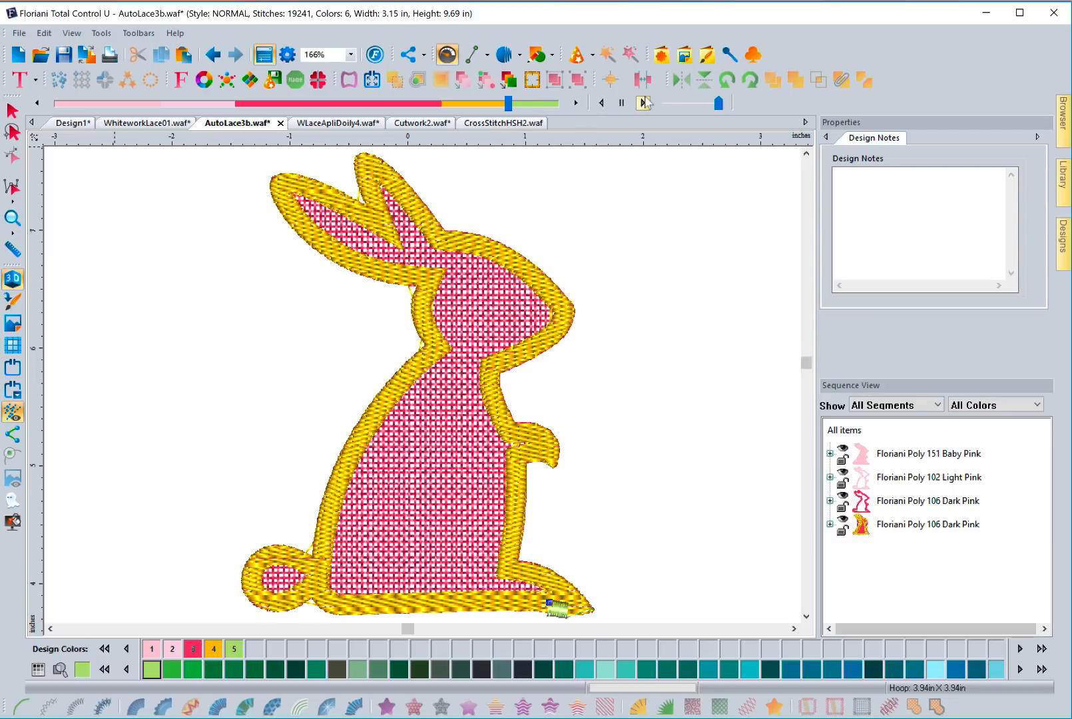
click(643, 103)
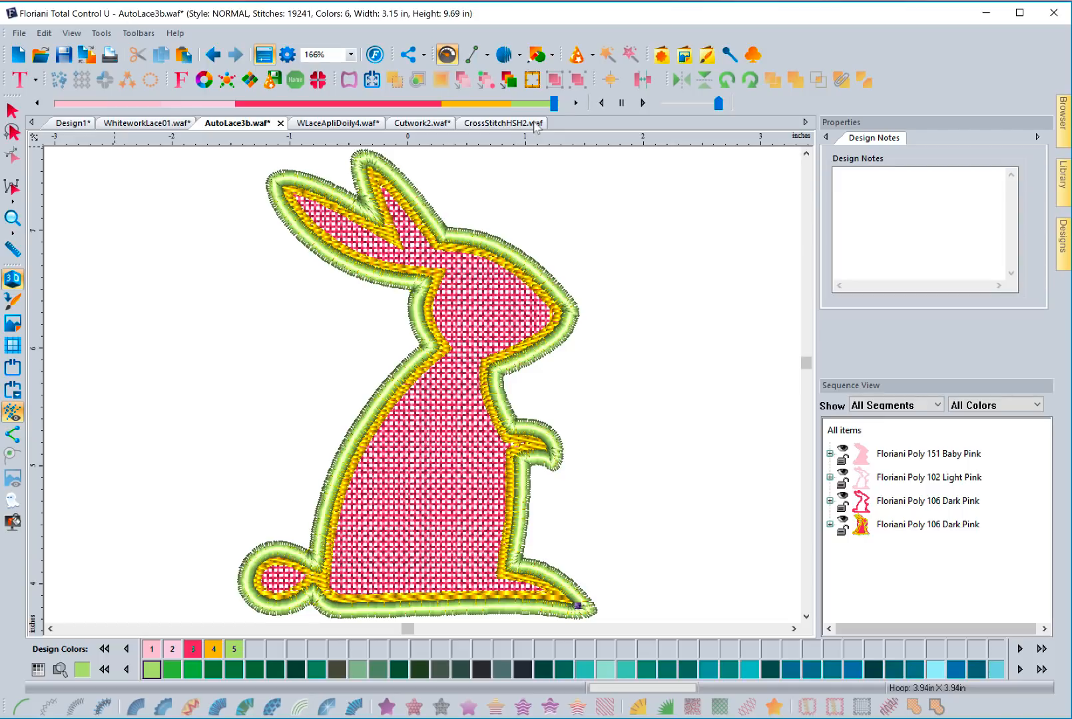
- Expand the rabbit lace in the sequence down to its thread colors and select each of the three in turn
click(830, 525)
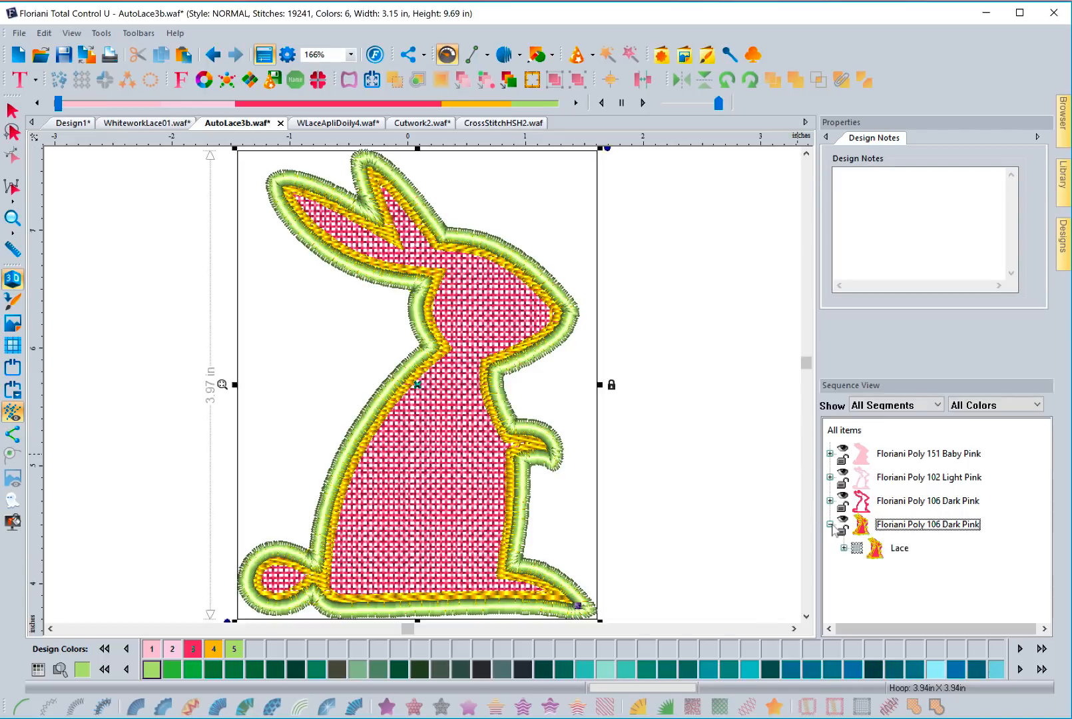
click(844, 548)
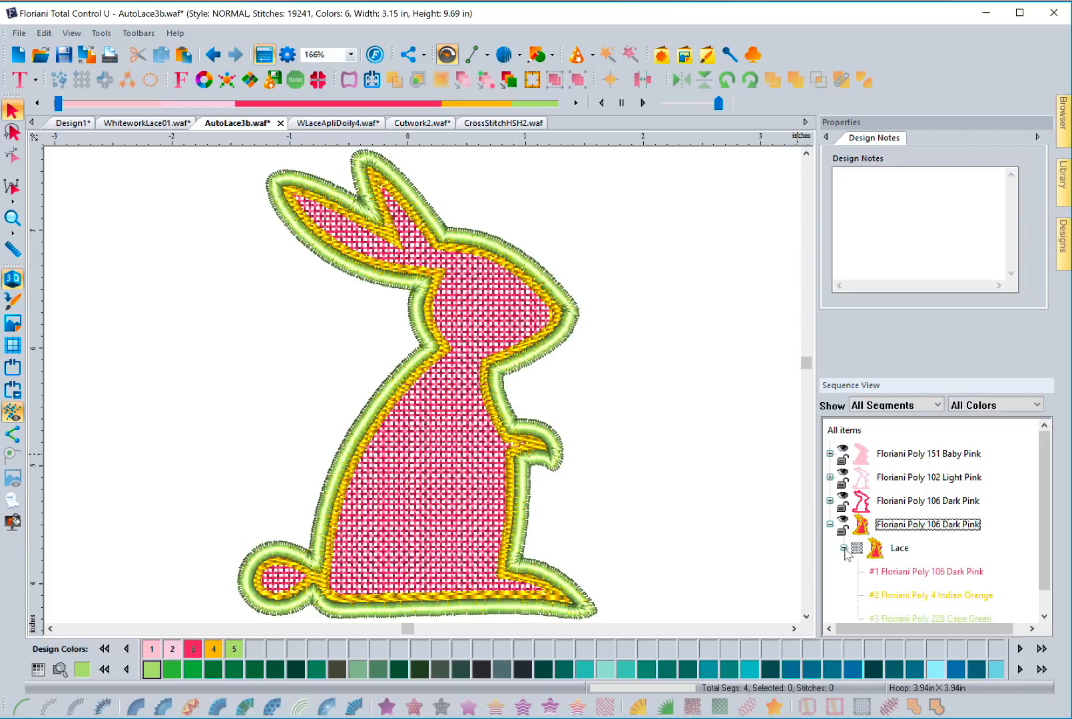
scroll(886, 554, down, 1)
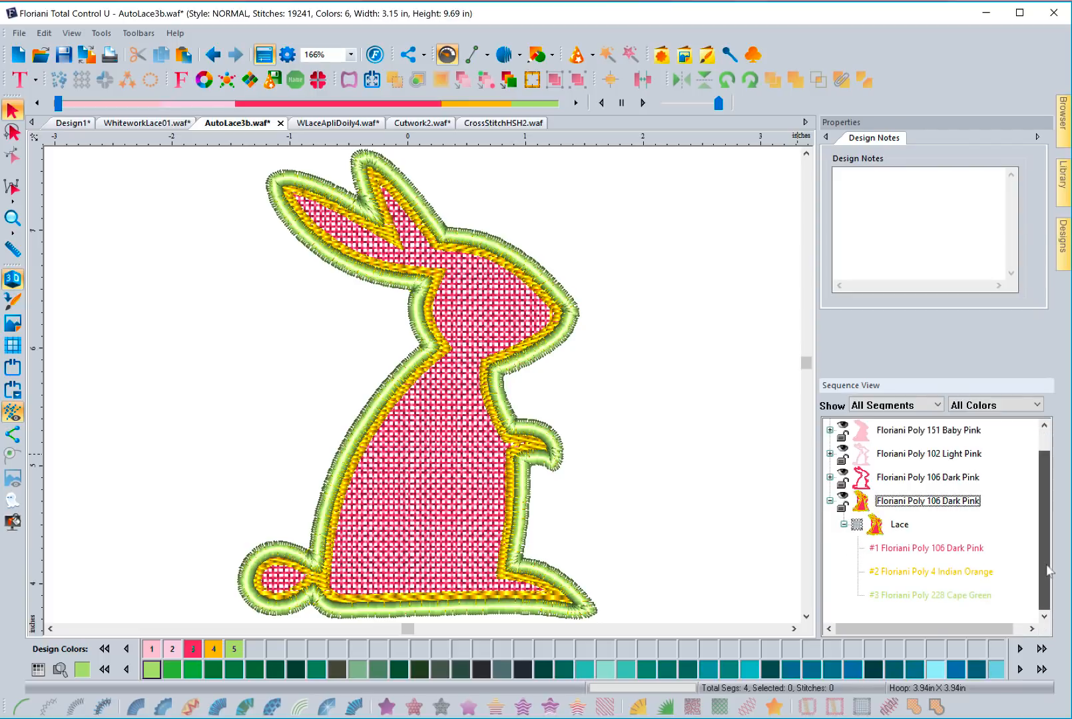
click(905, 550)
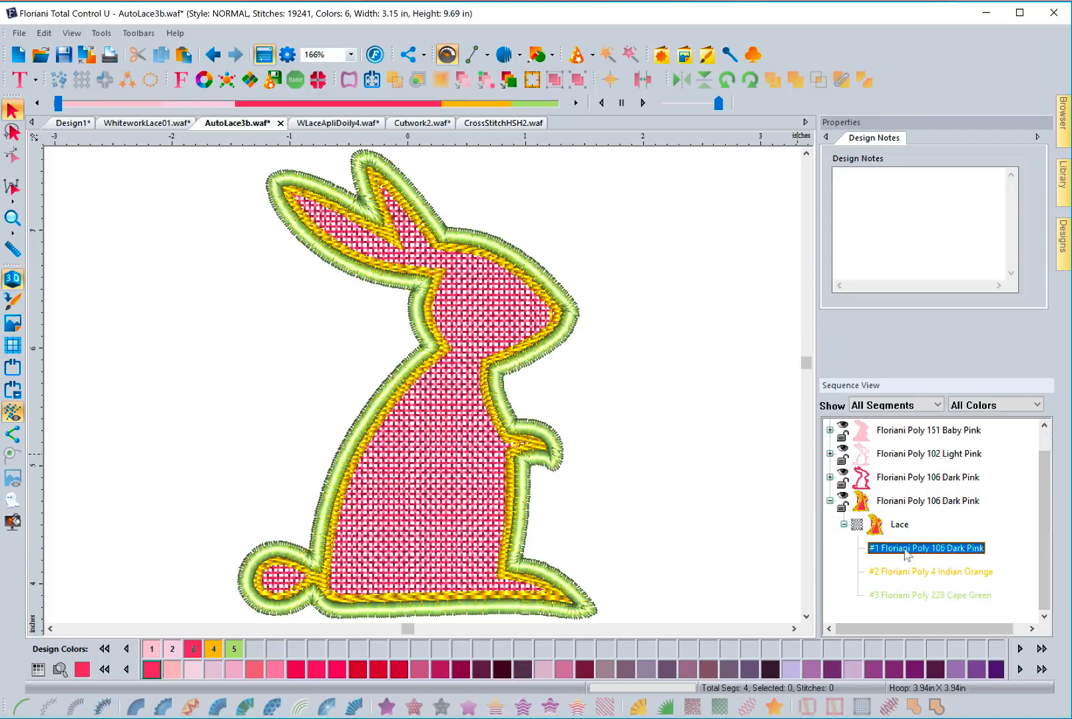
click(890, 574)
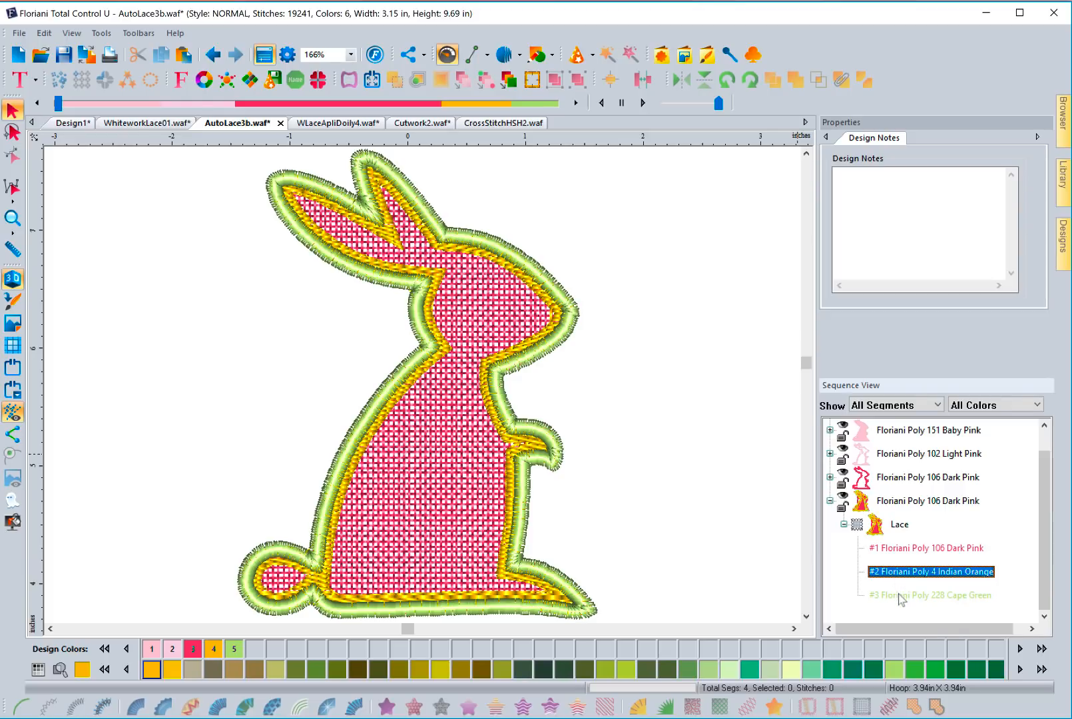
click(899, 597)
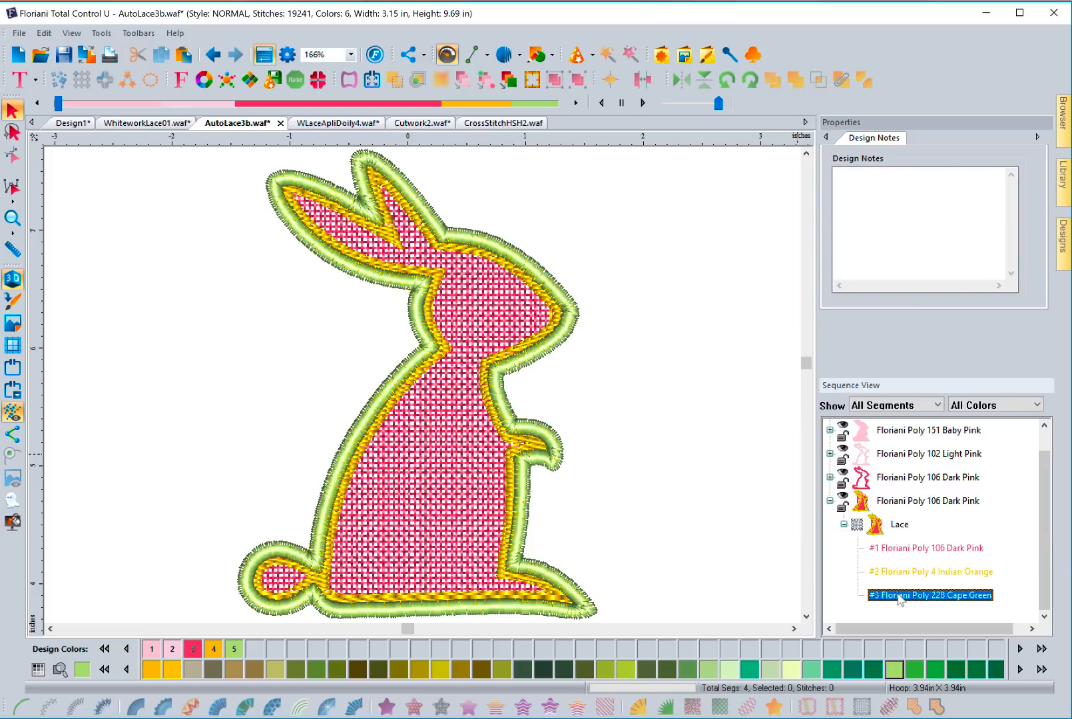
- Recolor the lace's first thread to Floriani Poly 151 Baby Pink and its second to Floriani Poly 106 Dark Pink
click(904, 551)
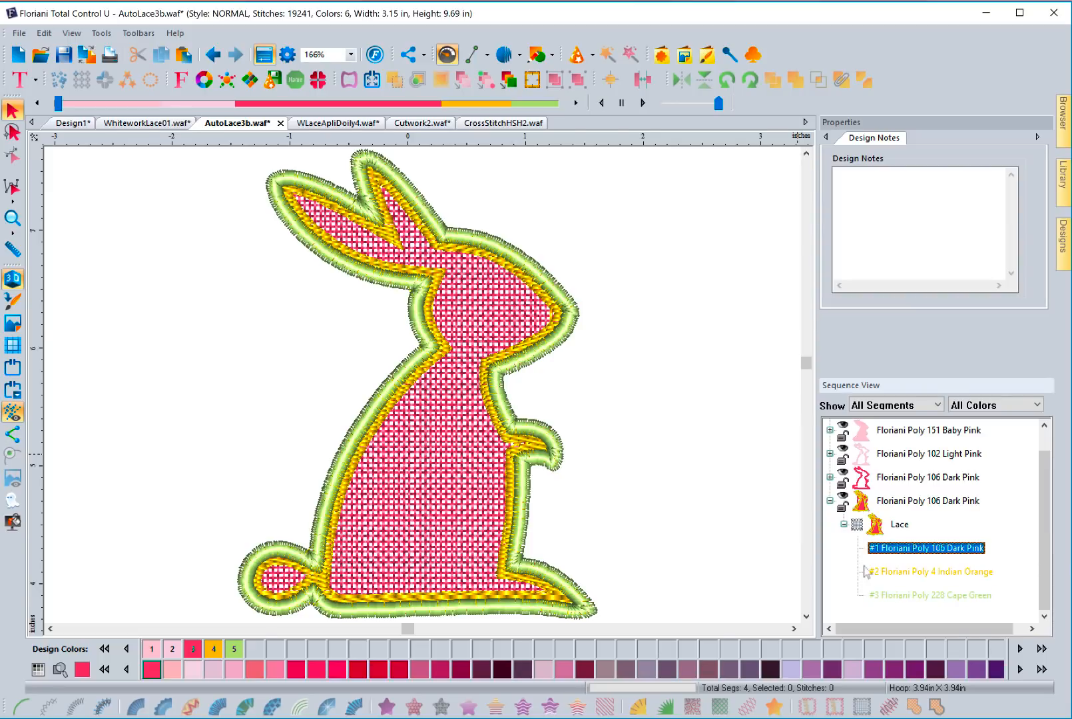
click(153, 653)
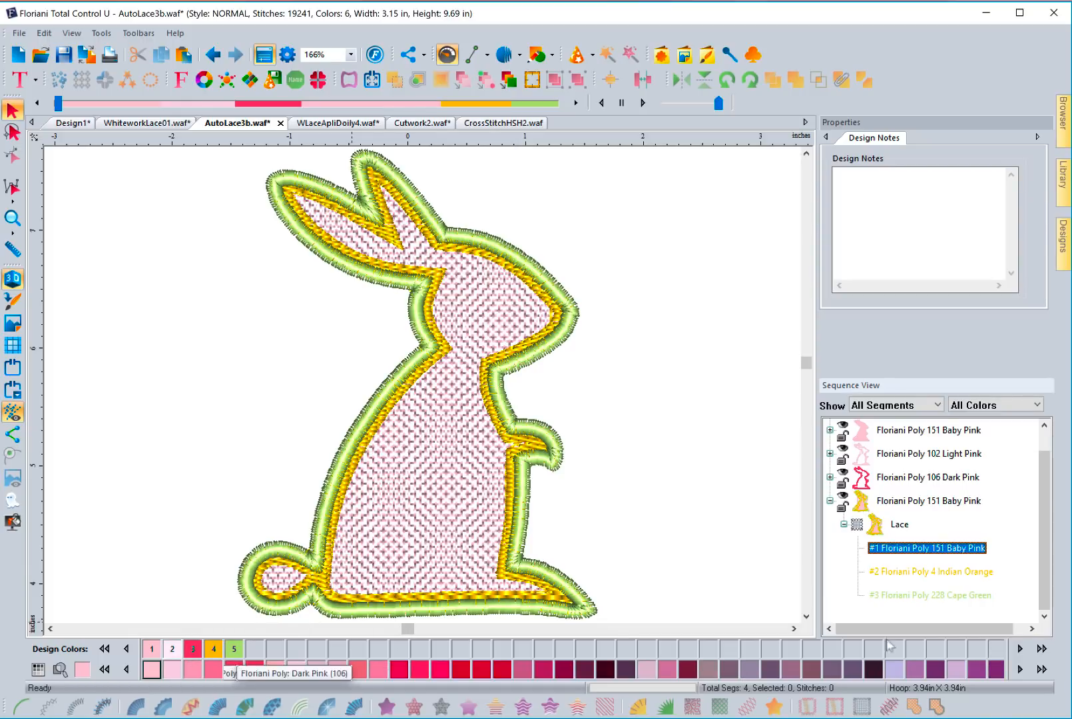
click(919, 572)
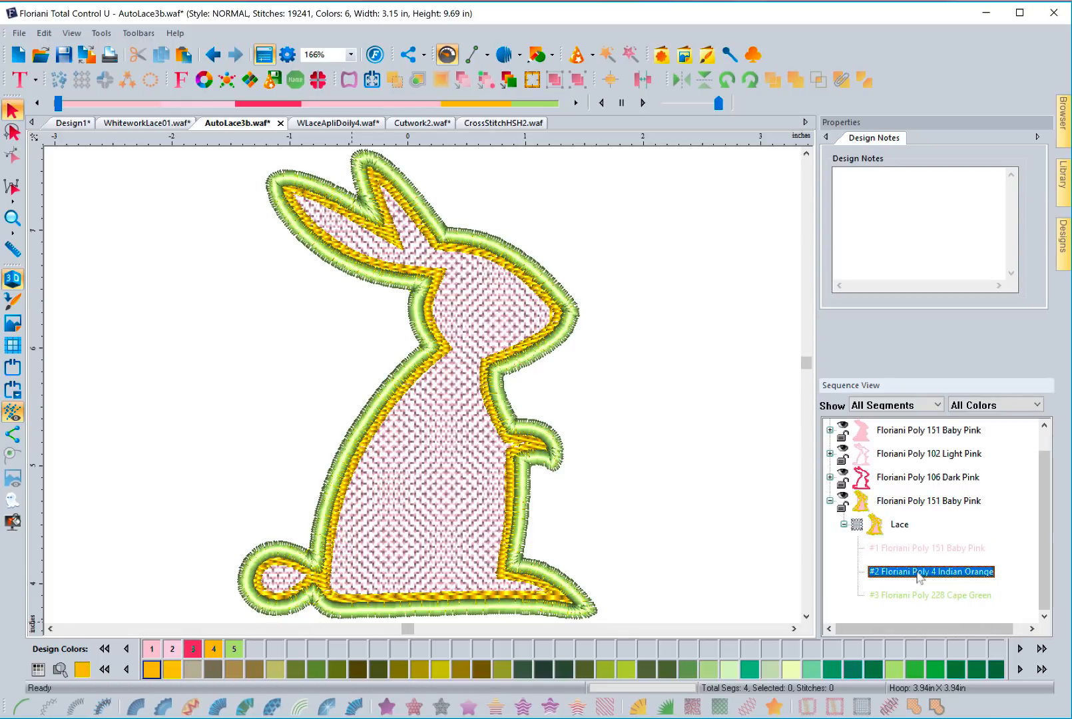
click(194, 651)
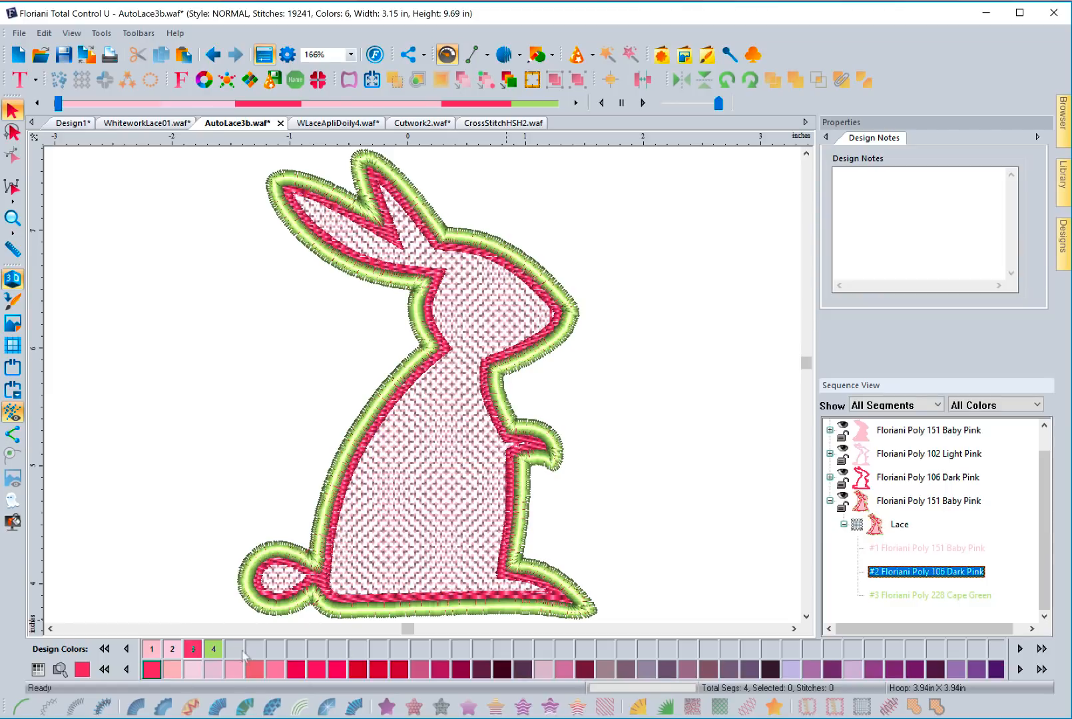
- Select the lace's third thread color, clear the selection, and collapse the lace's color group in the sequence
click(944, 596)
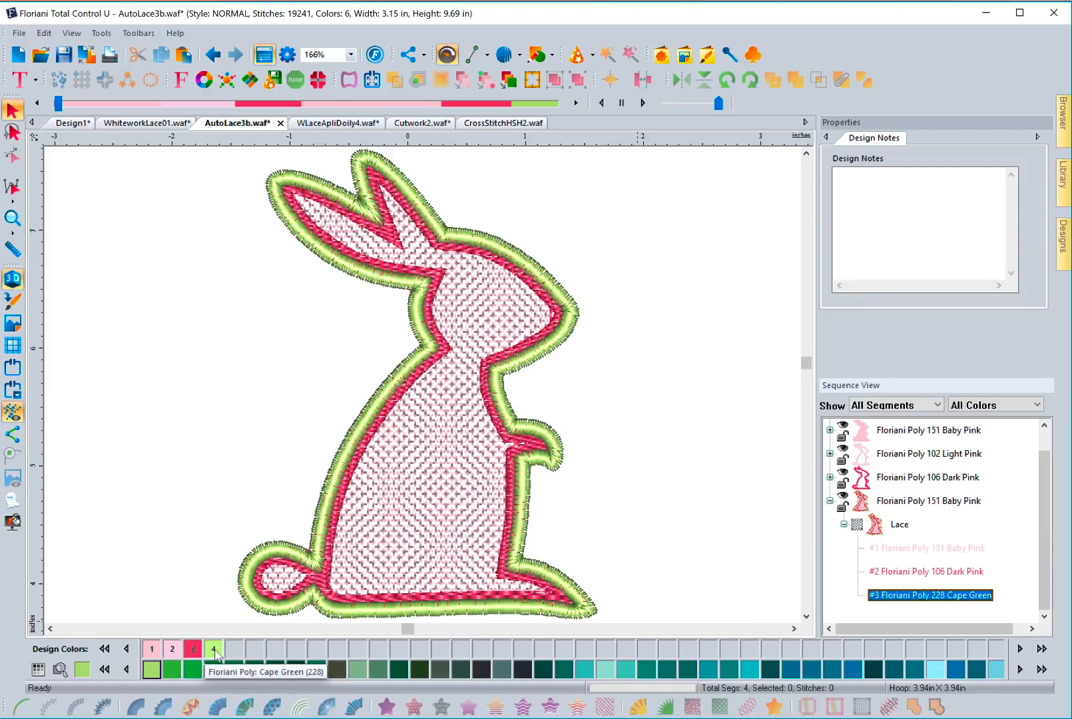
click(662, 540)
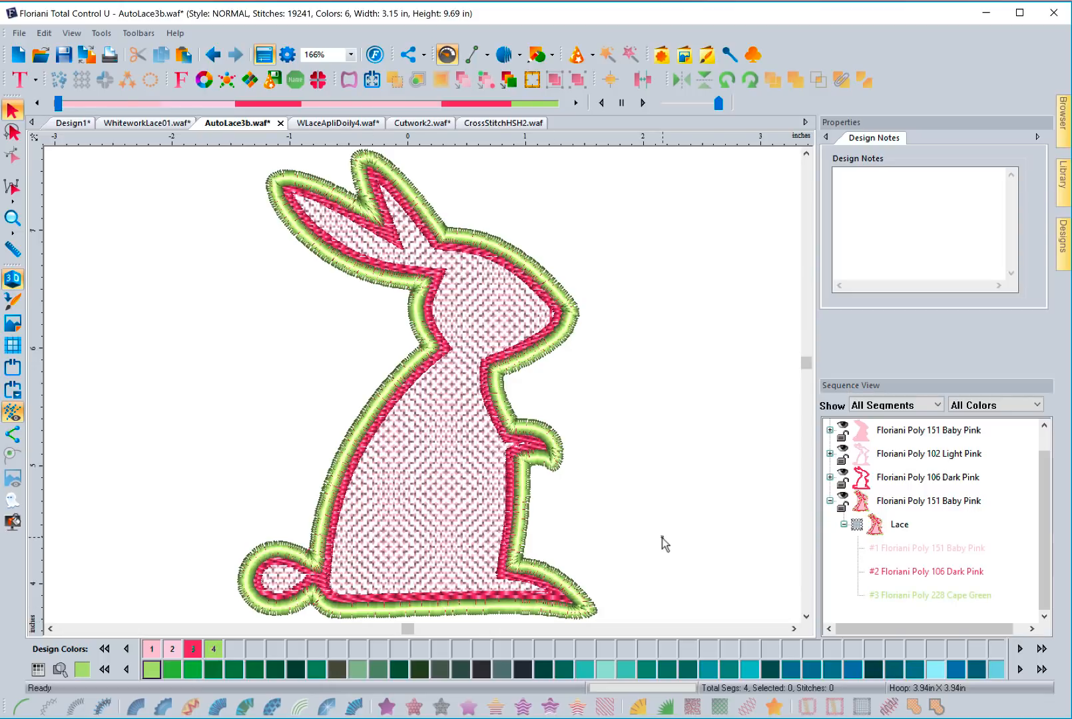
click(830, 501)
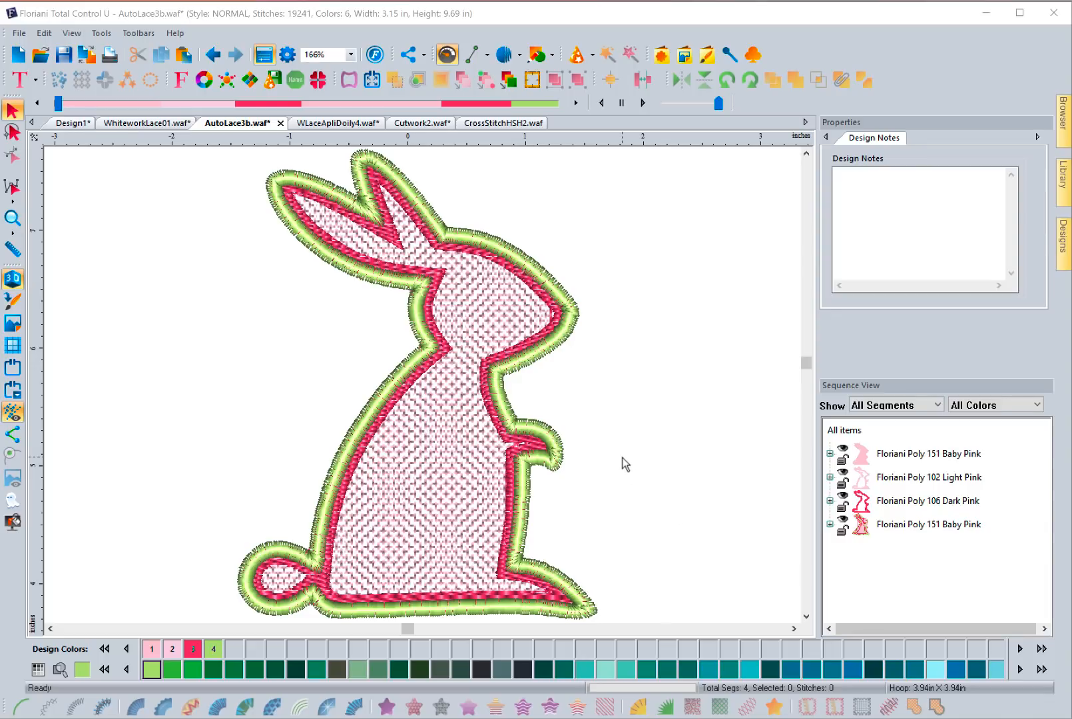
- Expand the last color group, select its Lace object, and apply the Curve style to the lace base
click(898, 526)
double_click(899, 526)
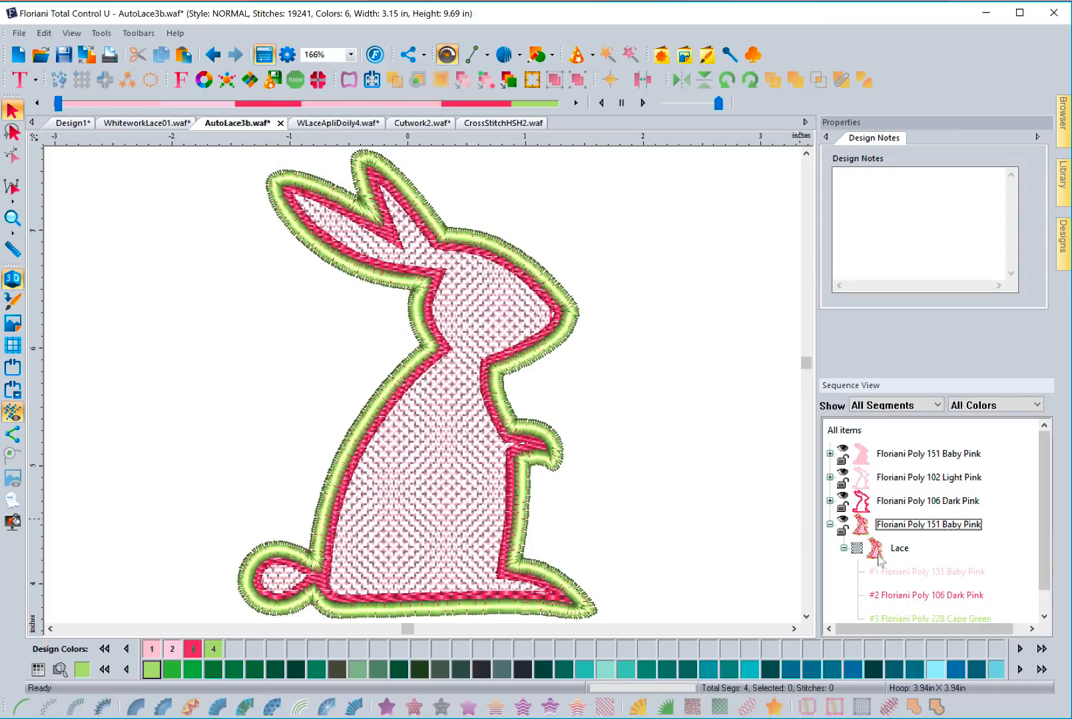
click(879, 551)
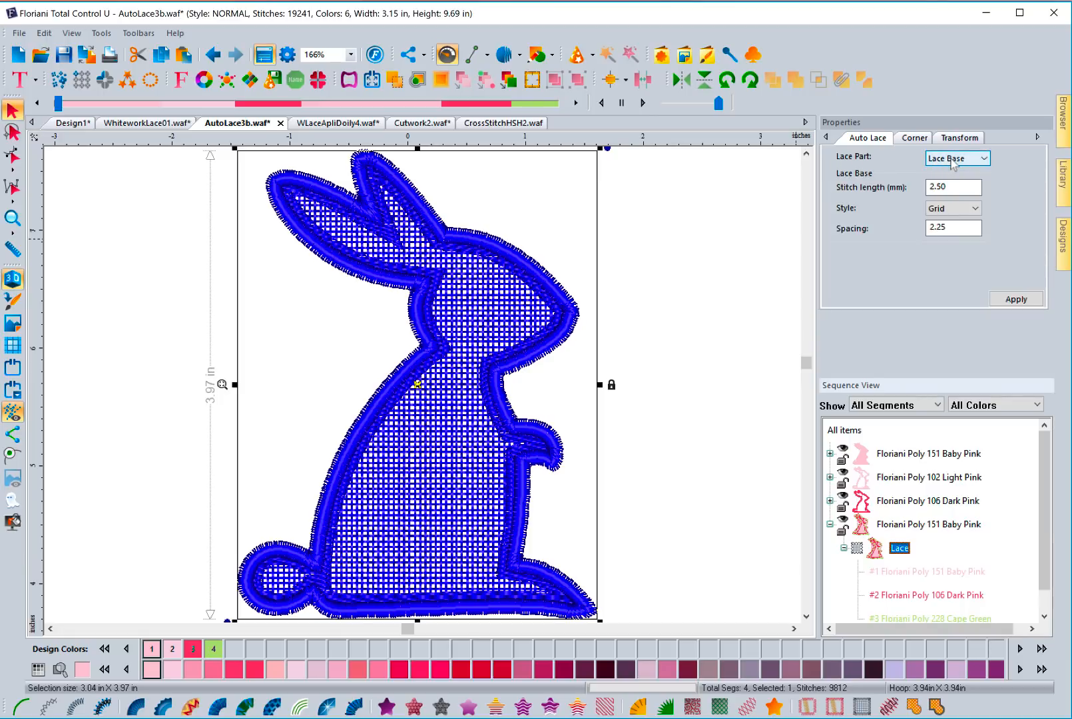
click(985, 162)
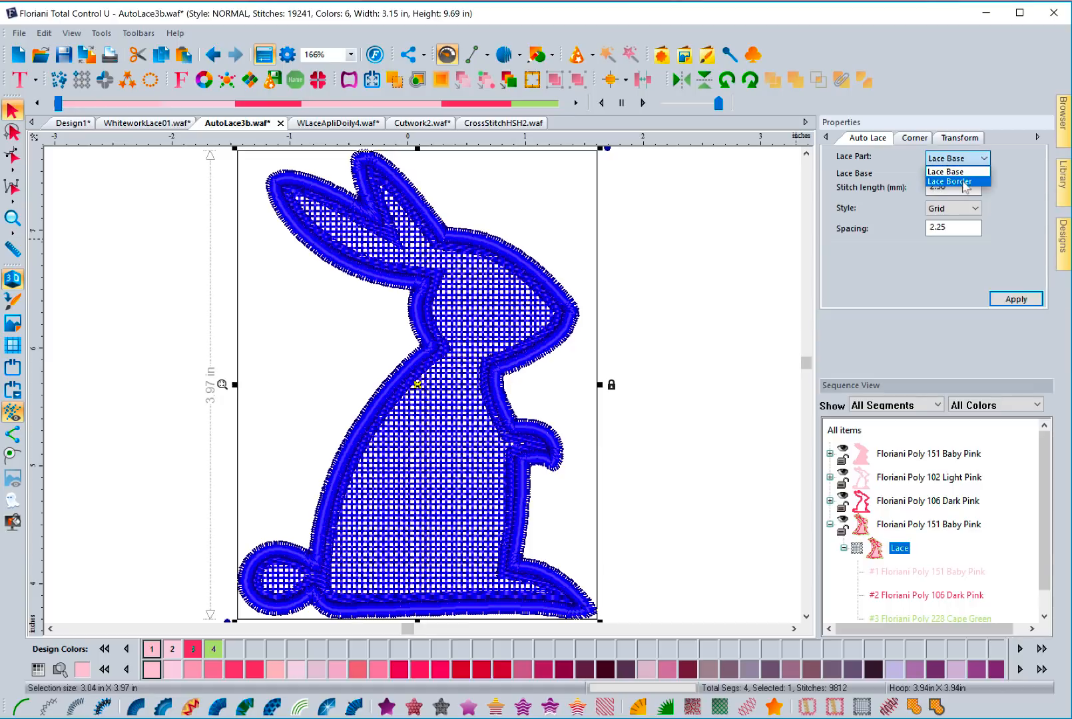
click(946, 172)
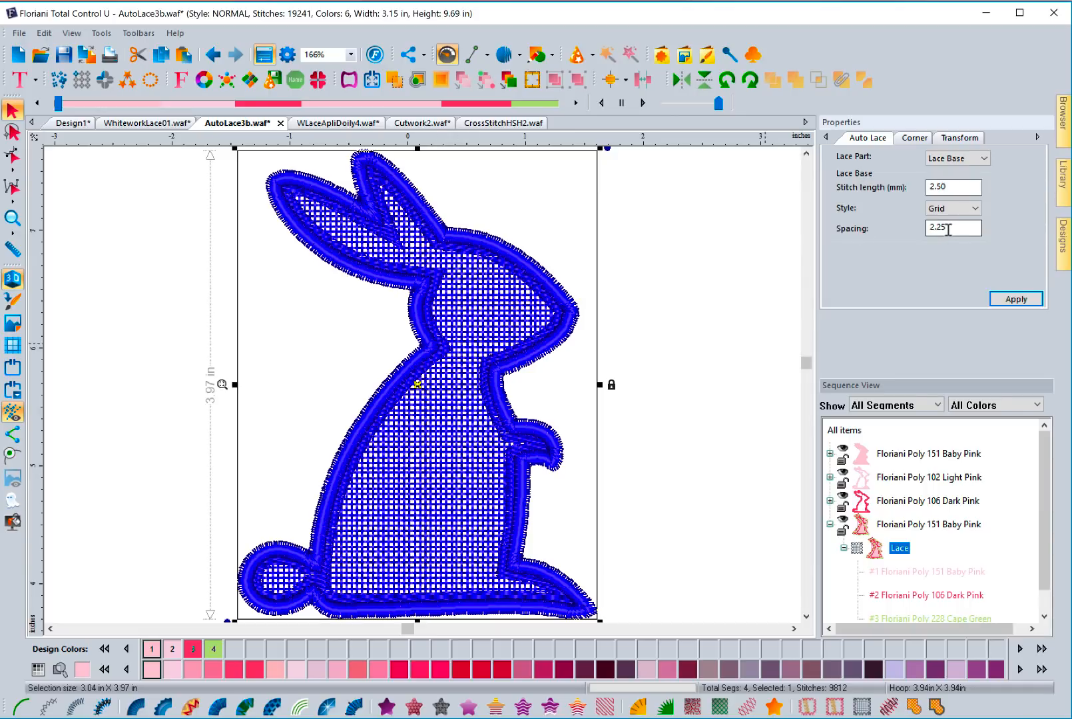
click(975, 209)
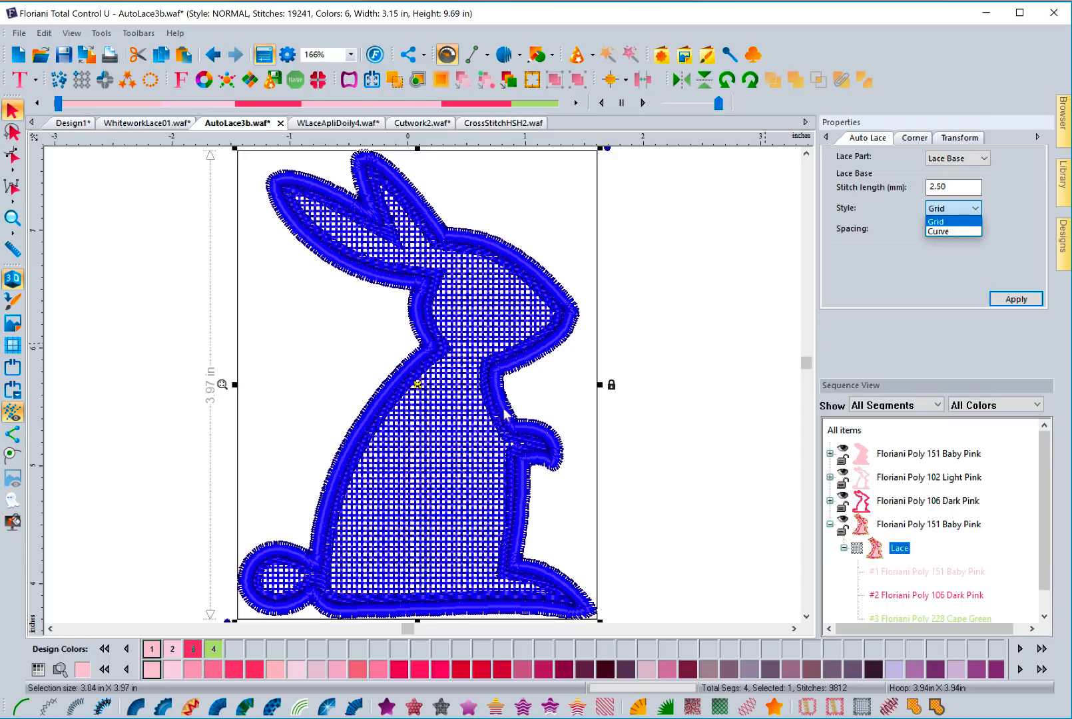
click(937, 232)
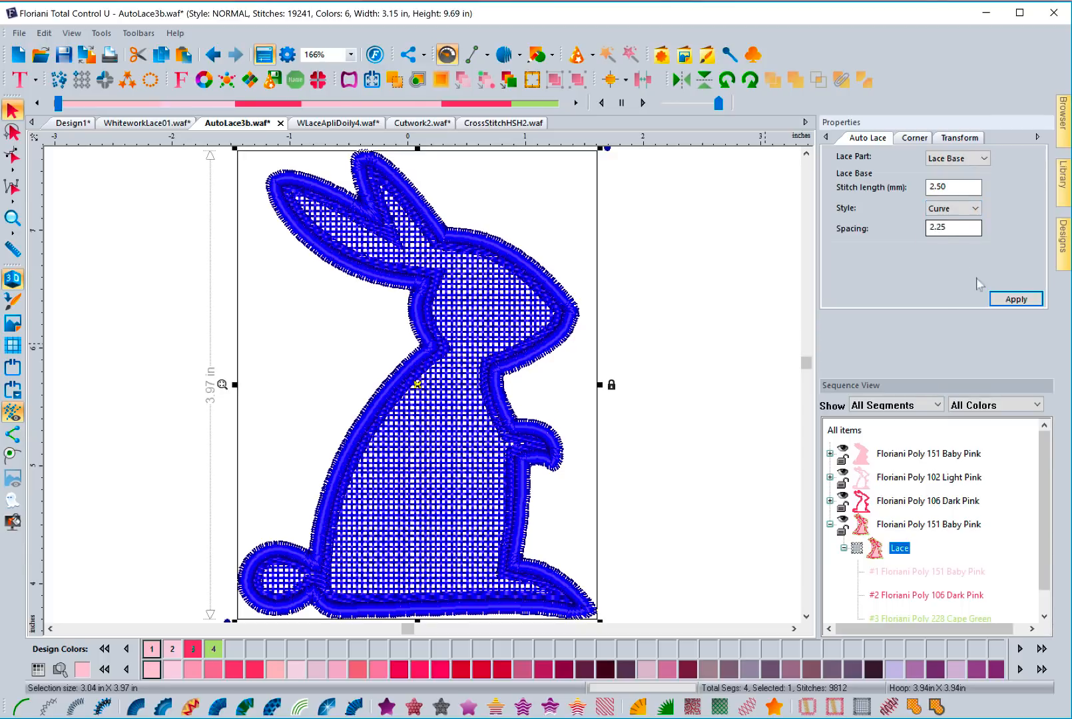
click(1006, 301)
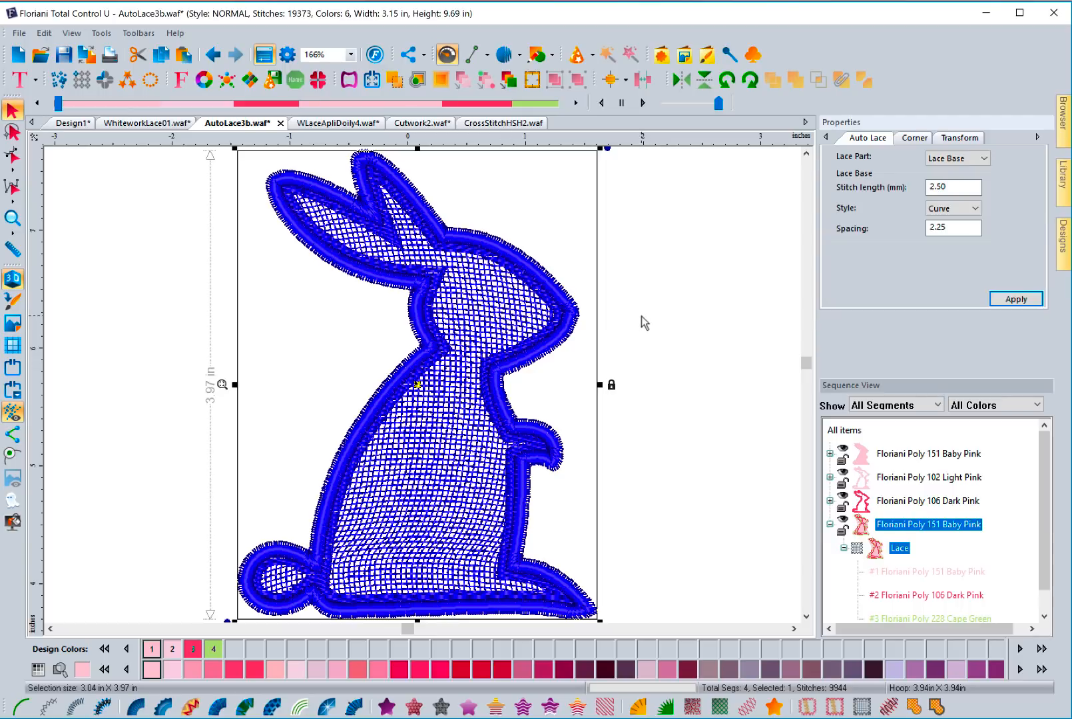
- Set the lace border's edge thickness to 3 mm and apply it to the rabbit
click(981, 161)
click(971, 181)
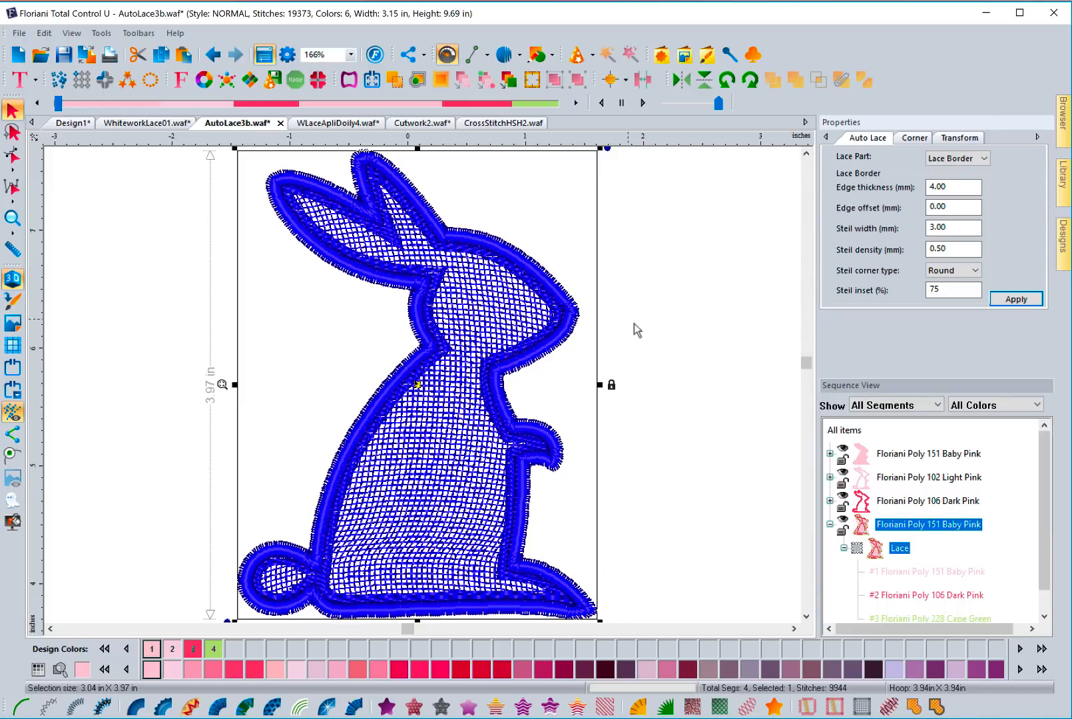
drag(952, 188, 884, 193)
text(3)
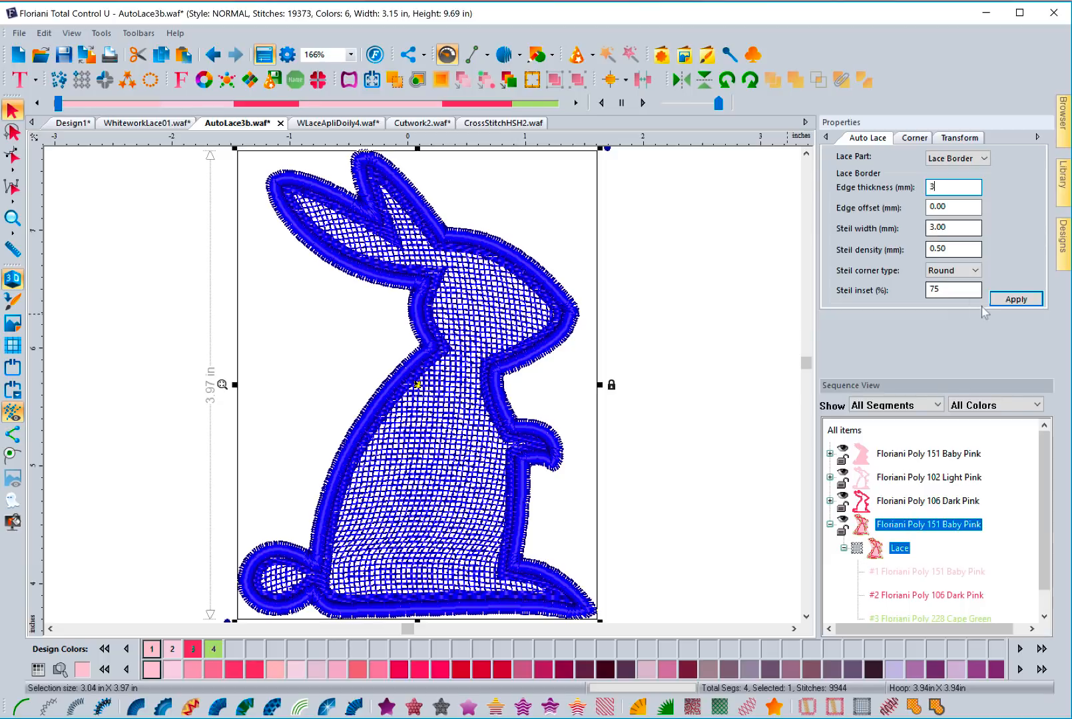
click(1006, 300)
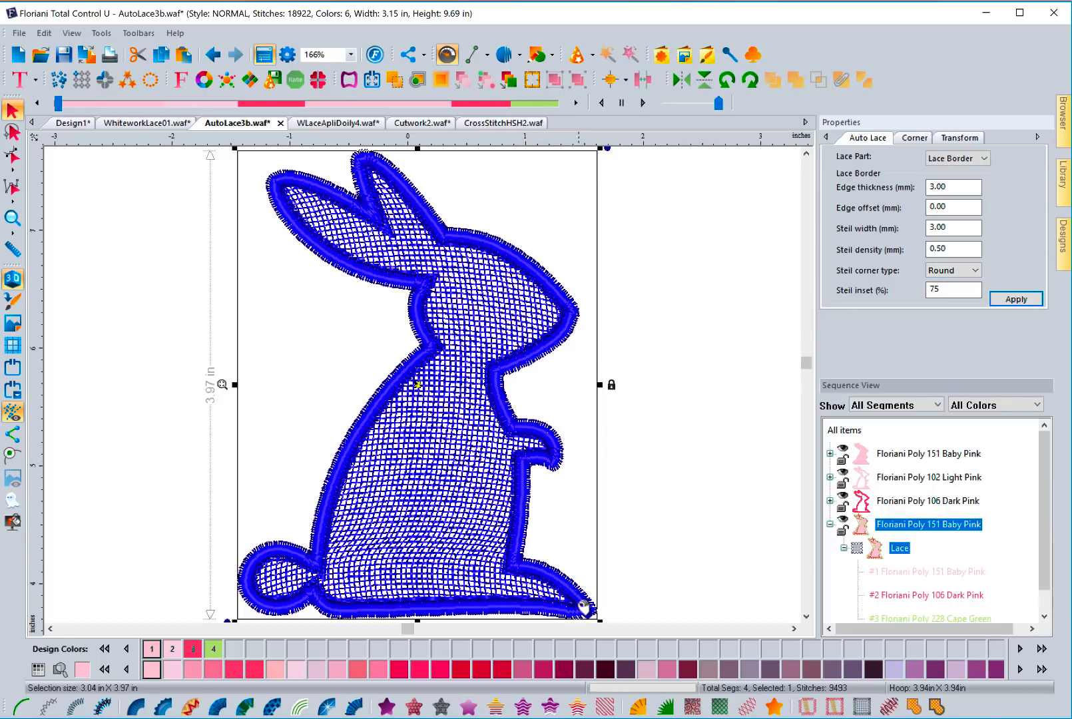
- Check the lace border's steil corner type choices, then deselect the rabbit to view the lace in its thread colors
click(975, 273)
click(976, 274)
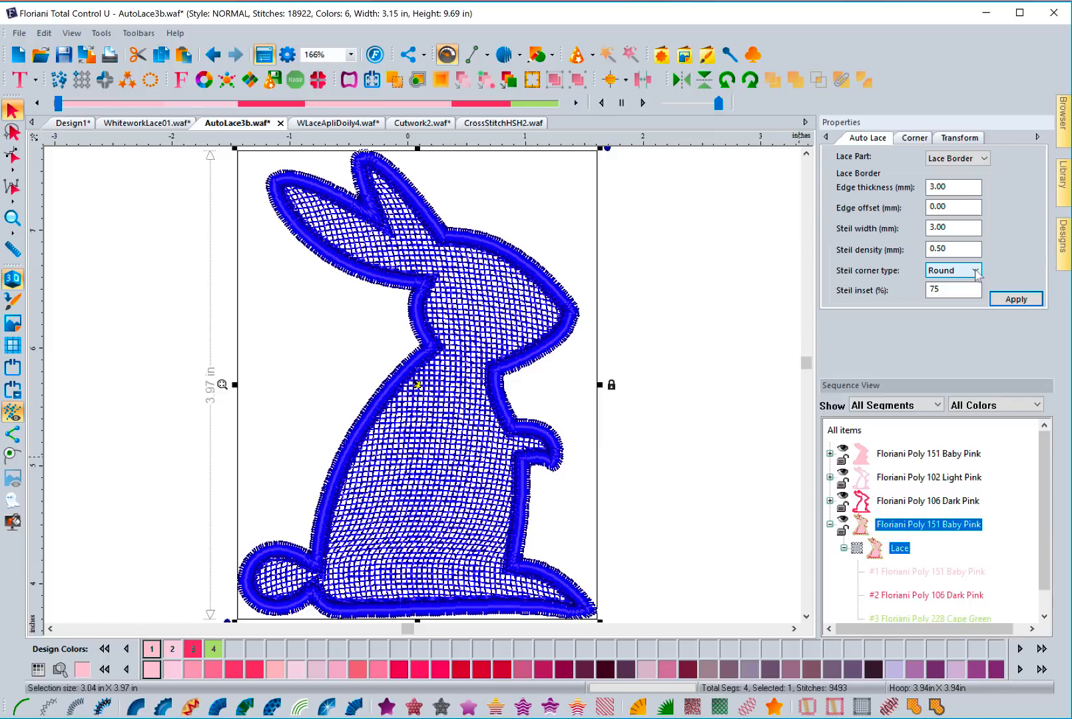
click(690, 329)
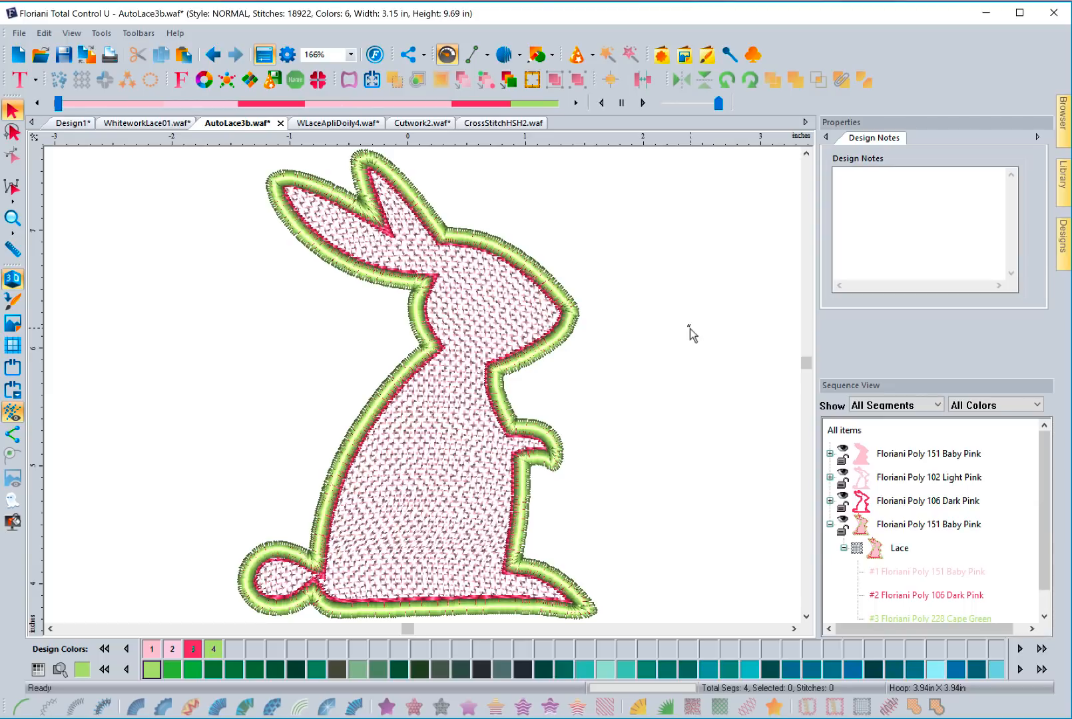
- Reselect the rabbit lace on the canvas and bring up its Lace Base settings
click(568, 350)
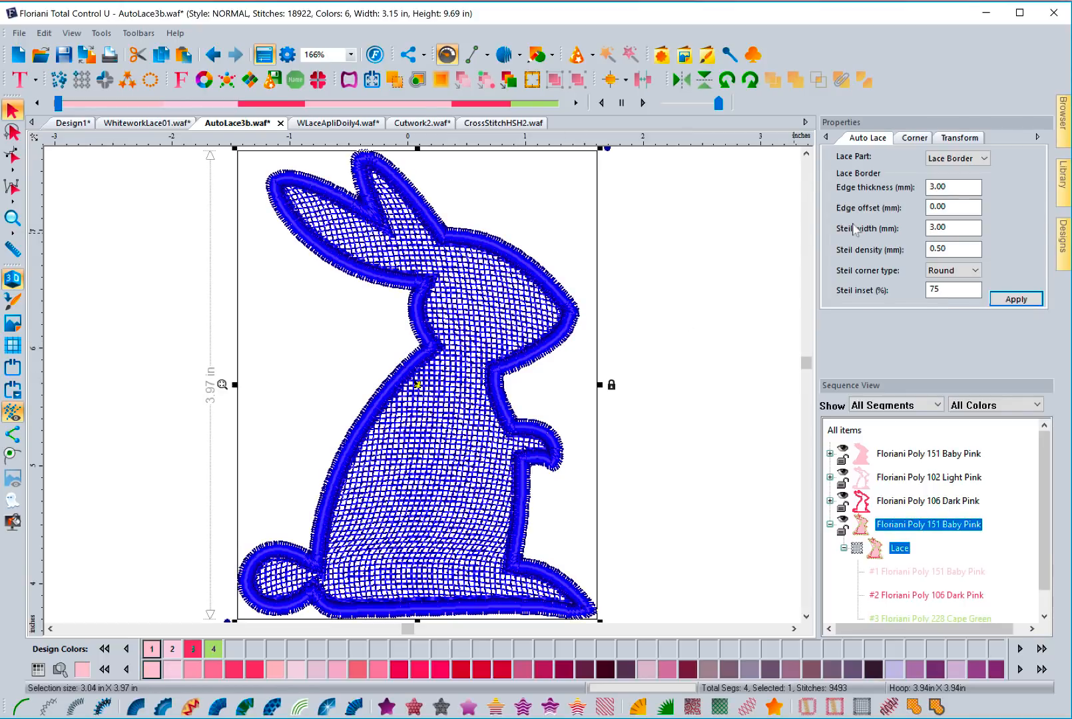
click(963, 158)
click(959, 178)
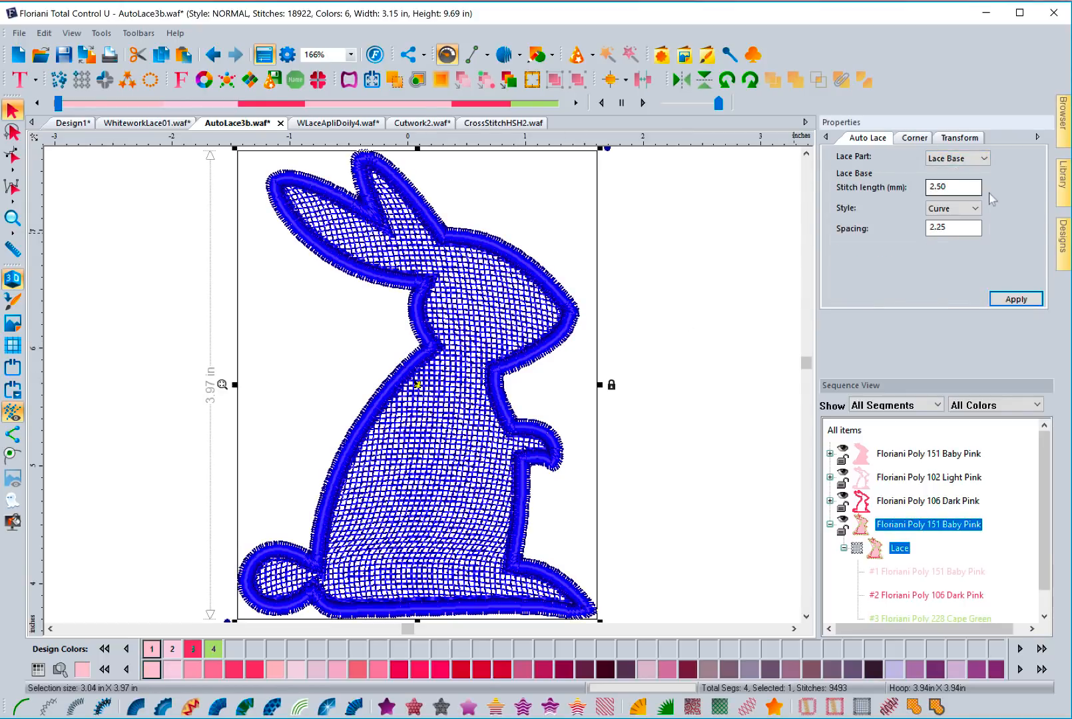